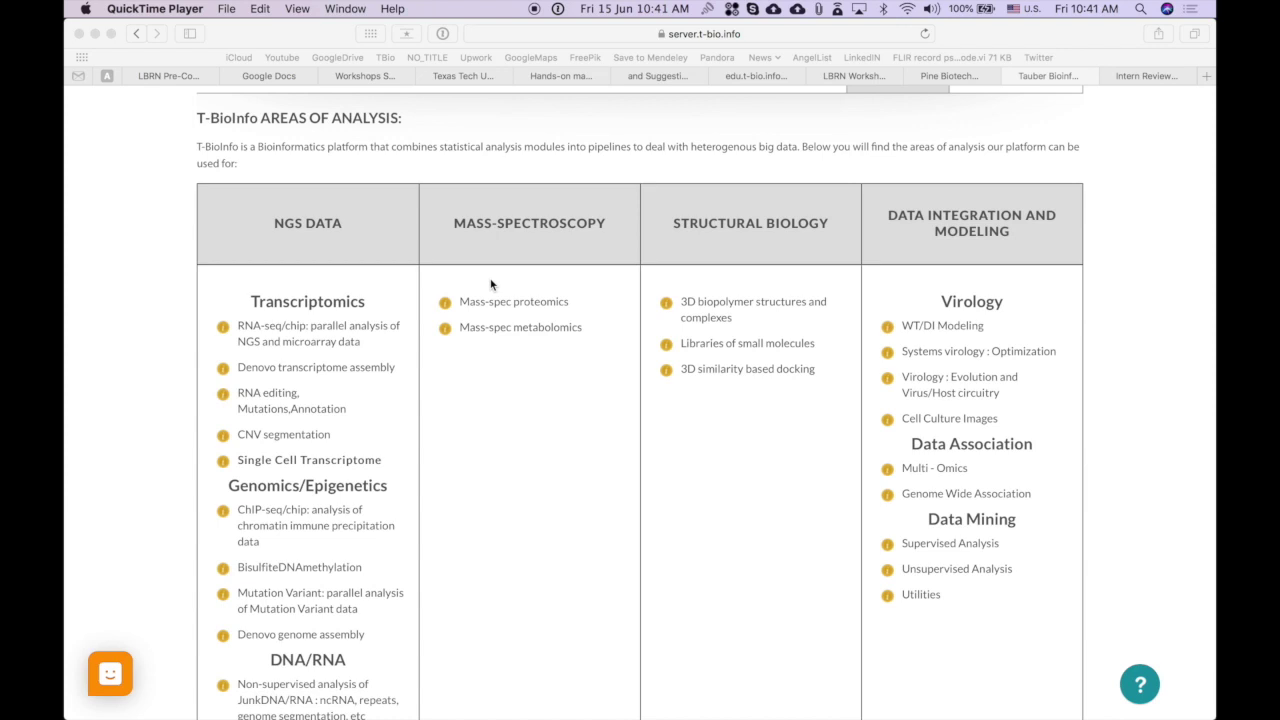
Step: Switch to Excel and bring the CellLines_15Genes workbook, without the Group row, to the front
key("super+Tab")
key("super+Tab")
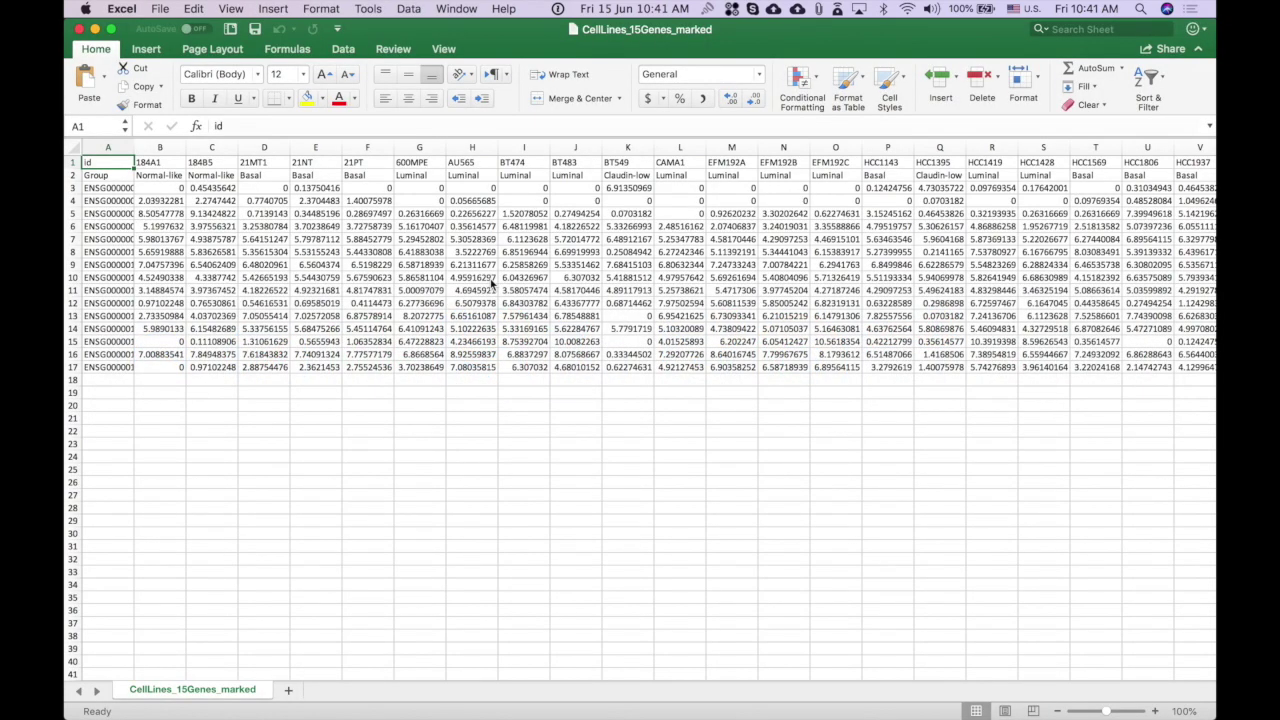
key("super+grave")
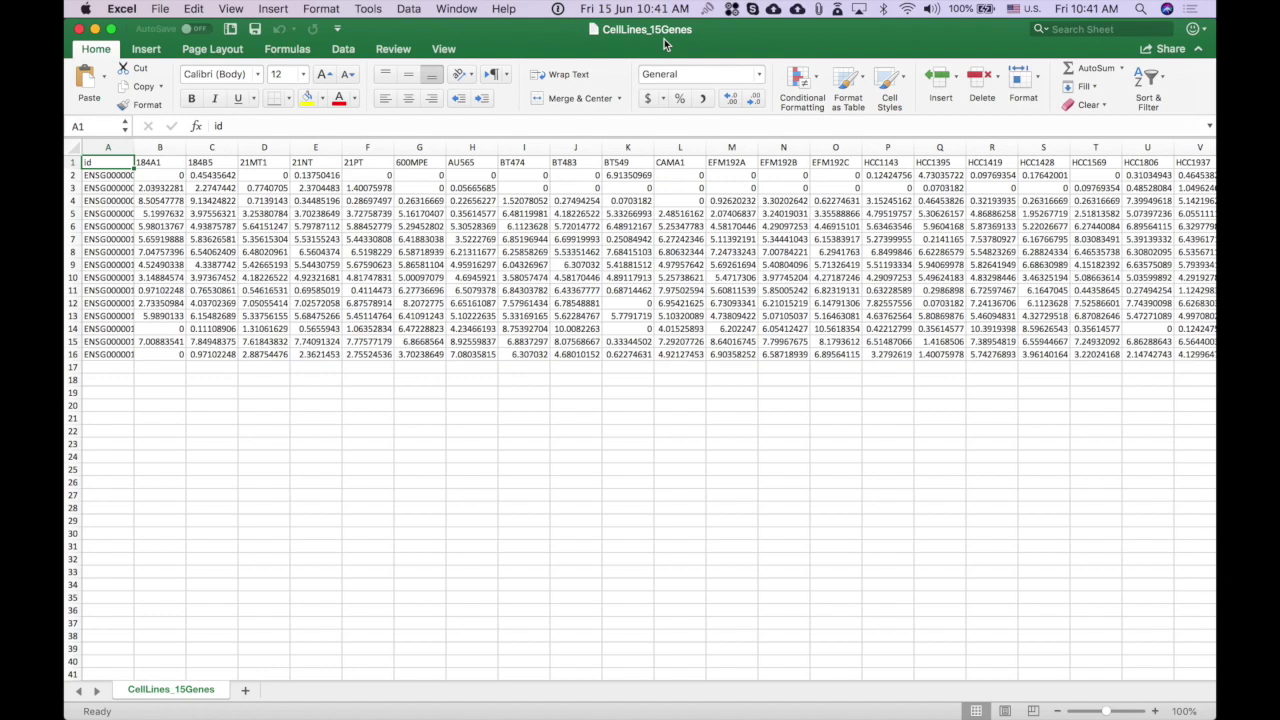
Step: Back in Safari, open T-BioInfo's Unsupervised Analysis pipeline builder under Data Mining
key("super+Tab")
key("super+Tab")
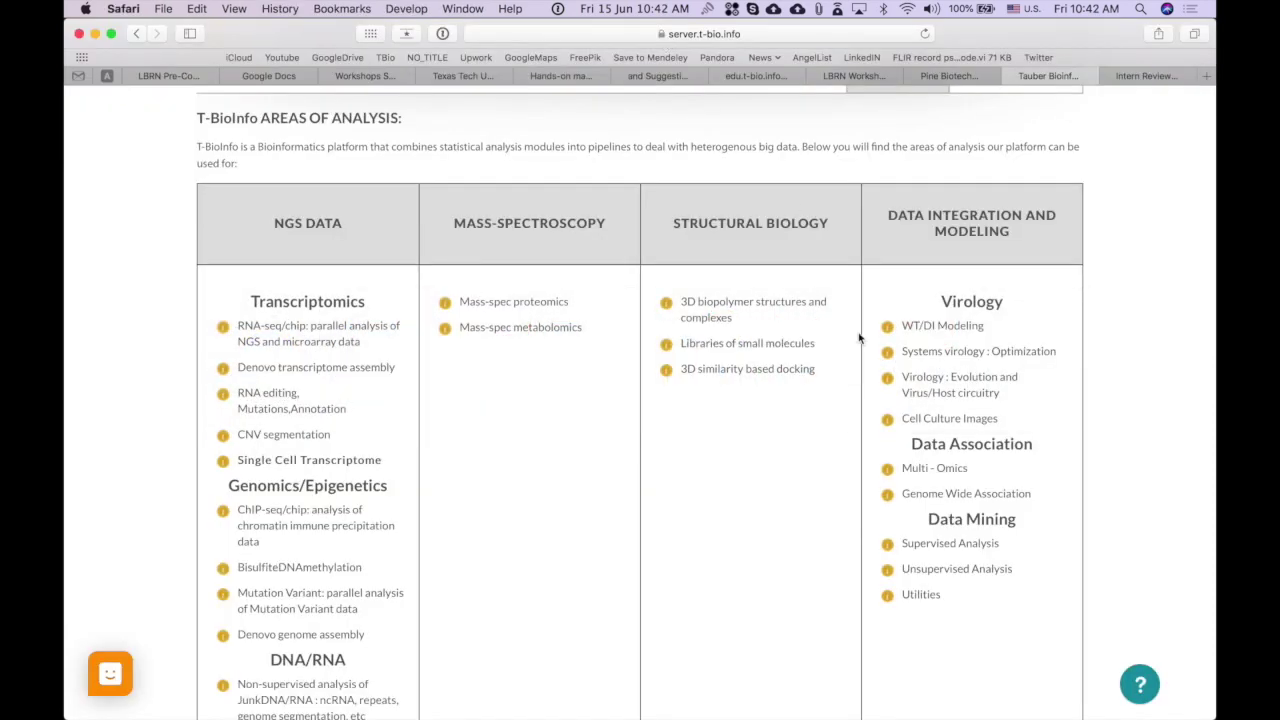
scroll(790, 447, "down", 2)
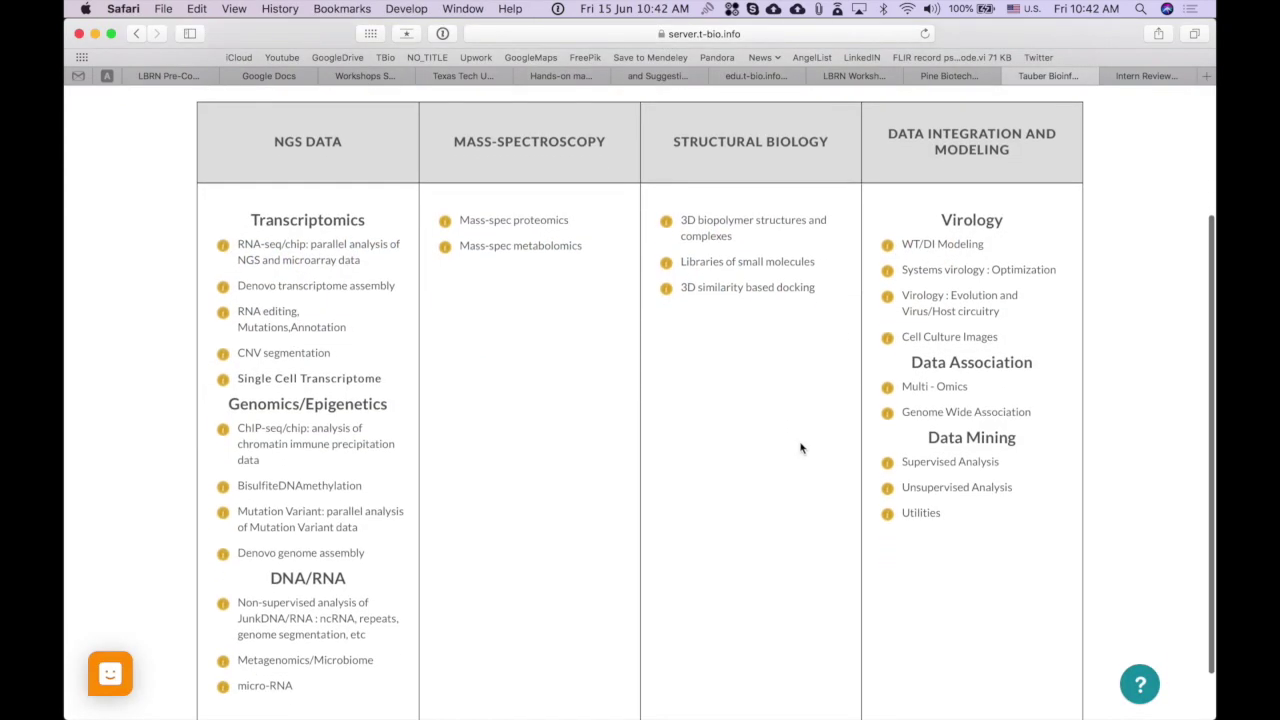
left_click(929, 492)
scroll(645, 455, "down", 2)
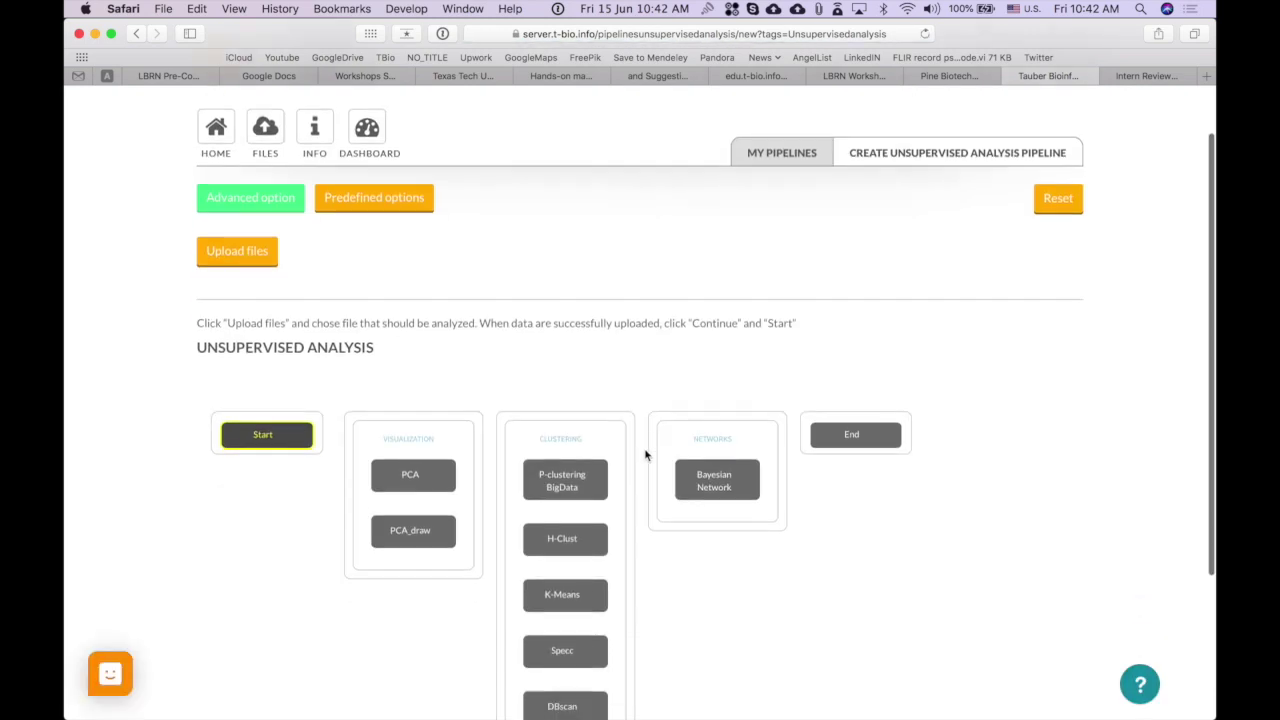
scroll(645, 455, "down", 2)
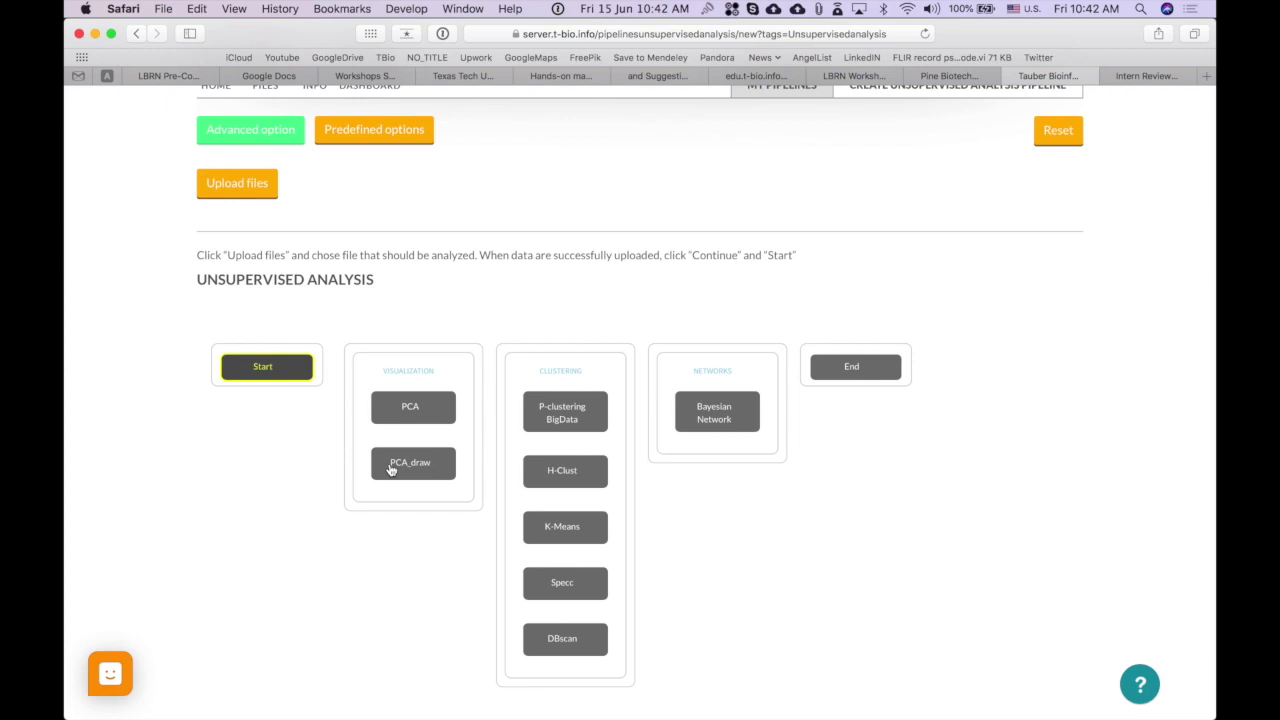
Step: In Excel, review the gene IDs in column A and the cell line headers through BT474, BT483 and BT549
key("super+Tab")
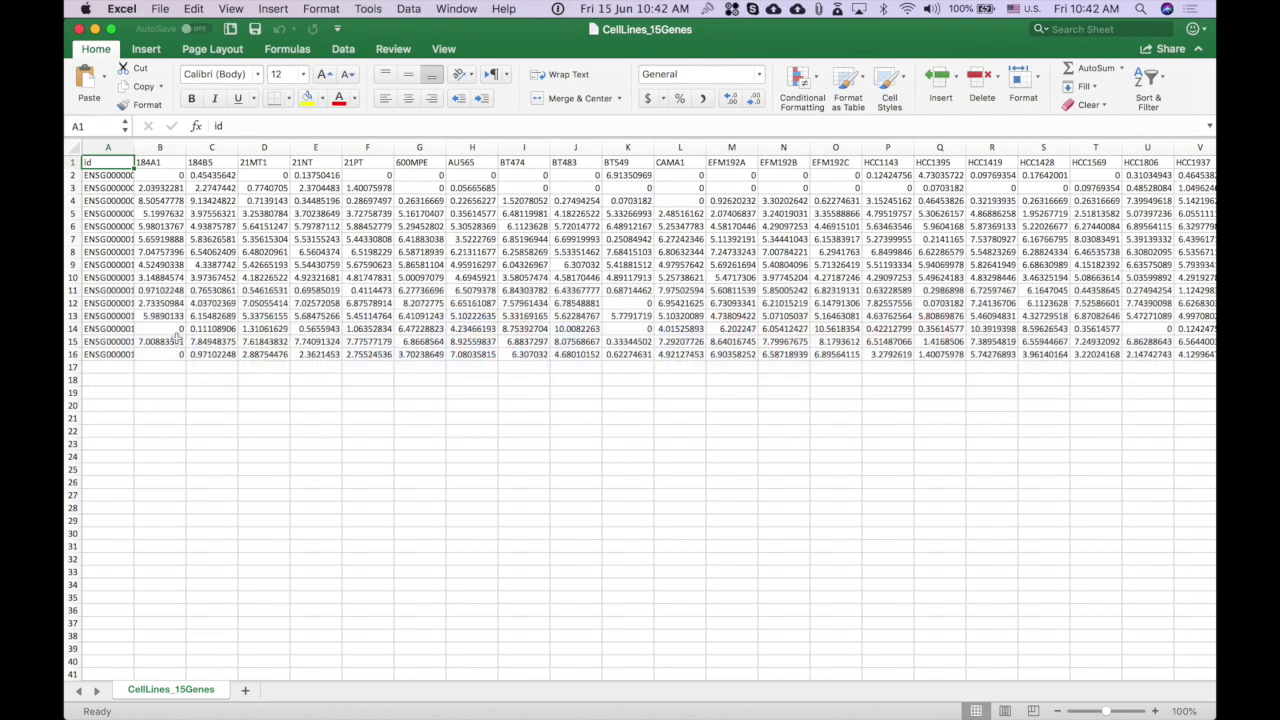
key("Down")
key("Down")
key("Down")
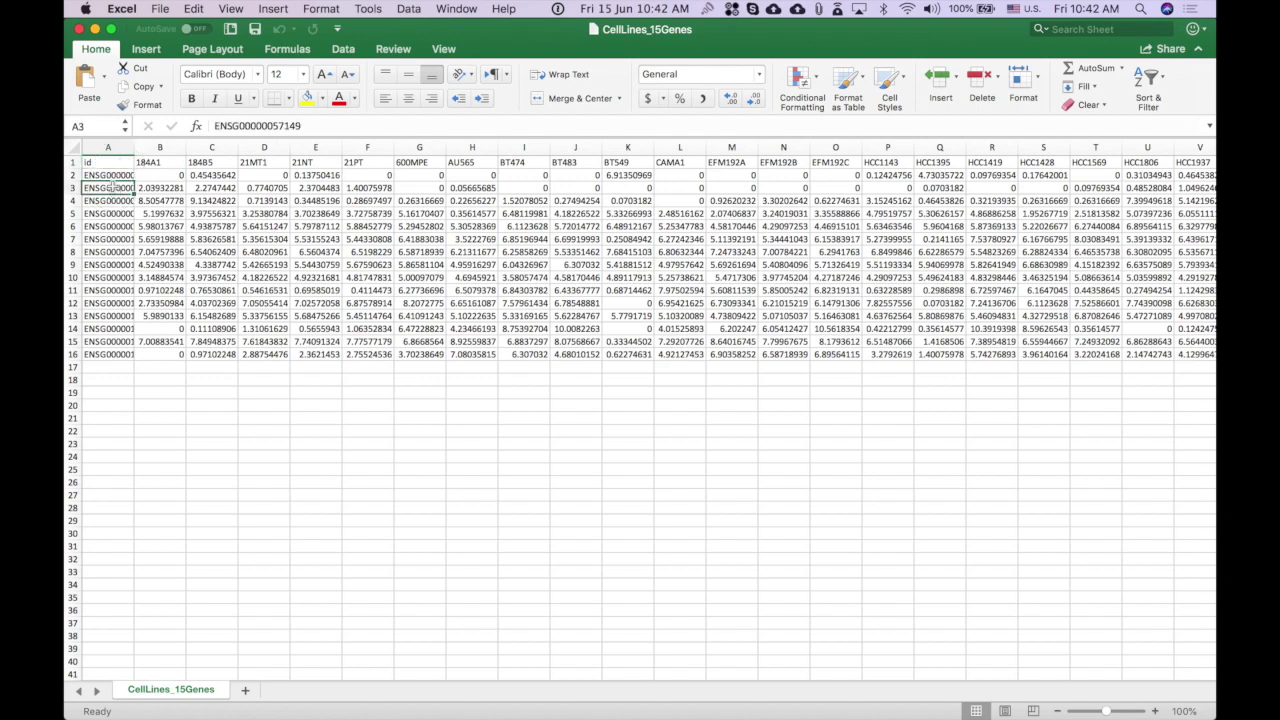
left_click(145, 162)
left_click(208, 162)
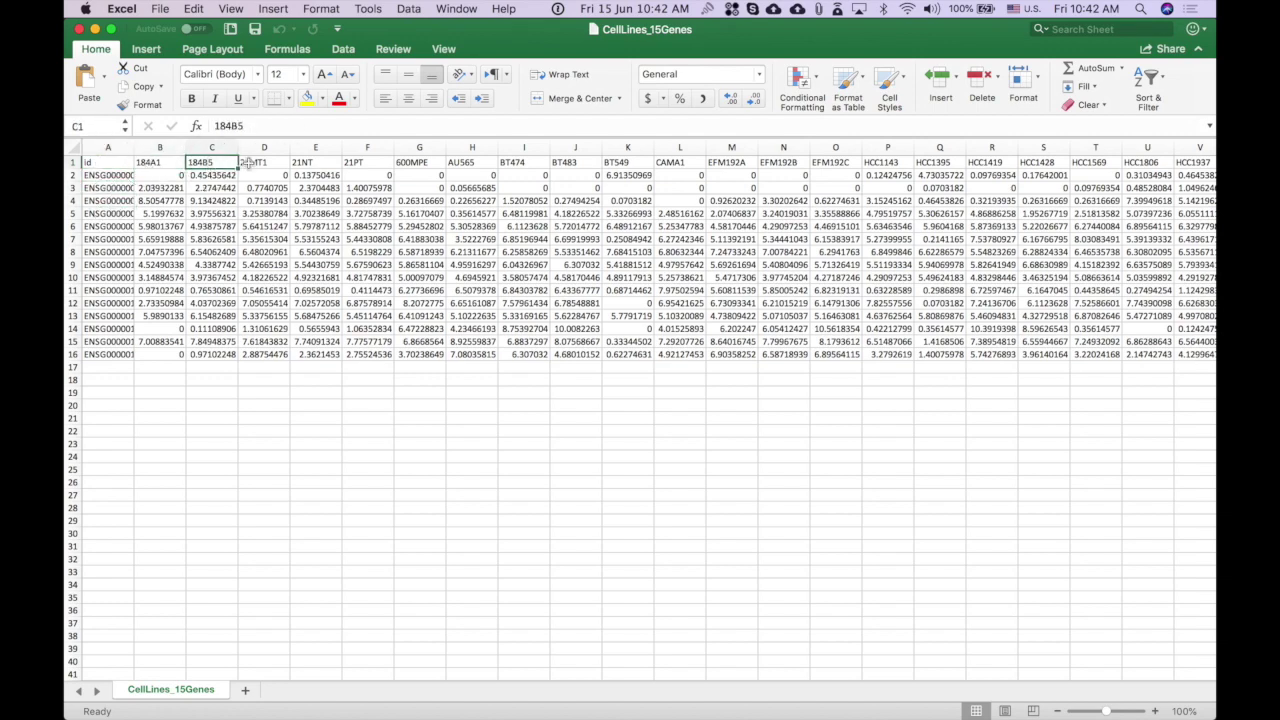
left_click(250, 162)
left_click(315, 162)
left_click(364, 162)
left_click(416, 162)
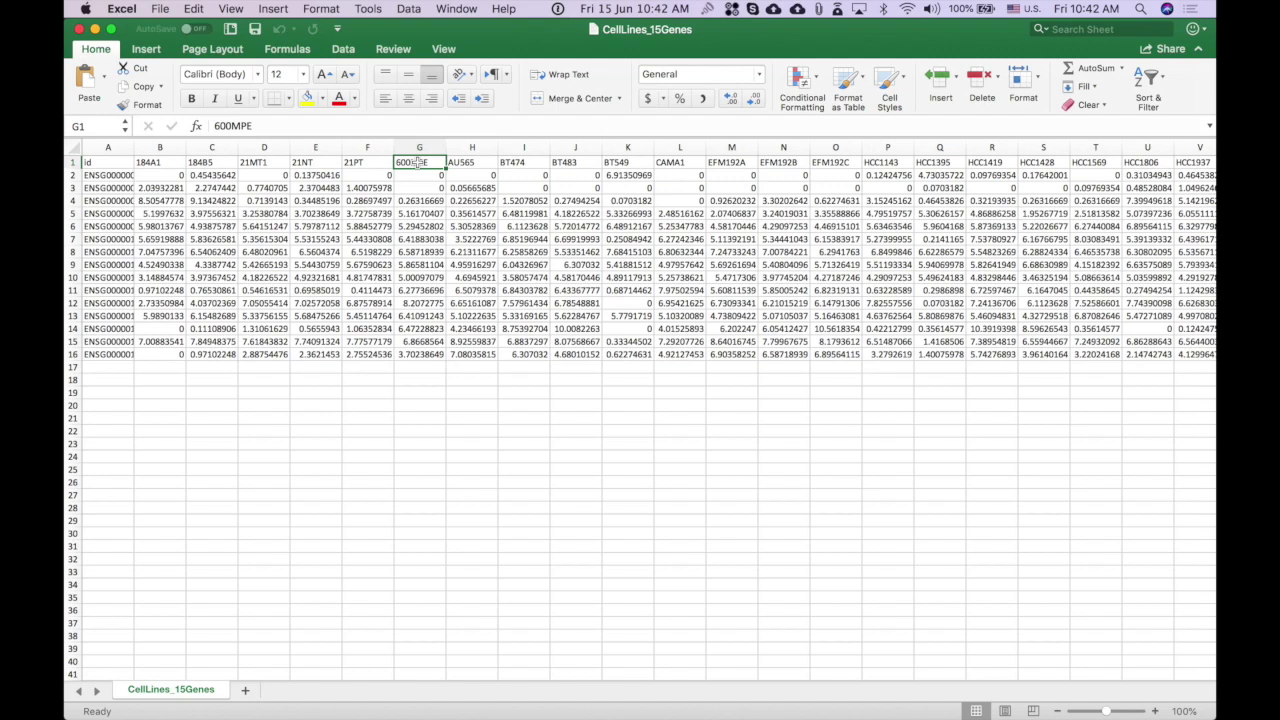
left_click(468, 162)
left_click(530, 165)
left_click(577, 163)
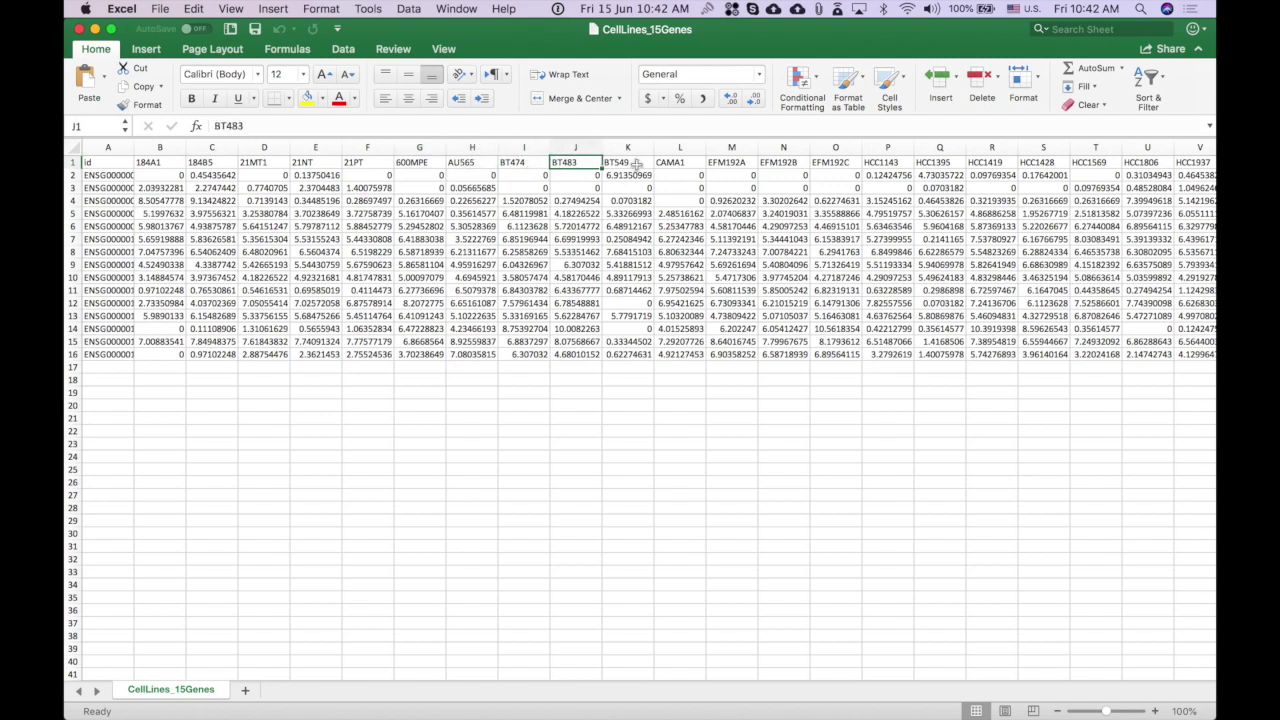
left_click(637, 165)
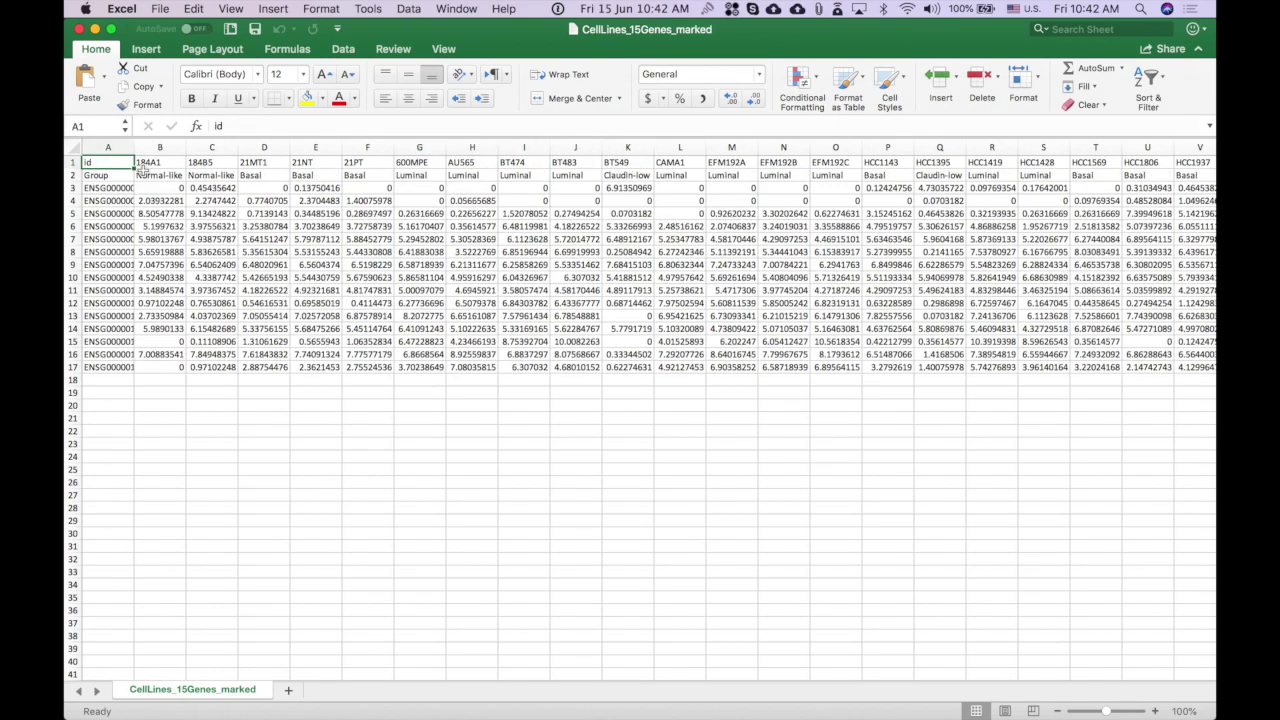
Step: Review the Group row's subtype labels: Normal-like, Basal, Luminal and Claudin-low
left_click(88, 175)
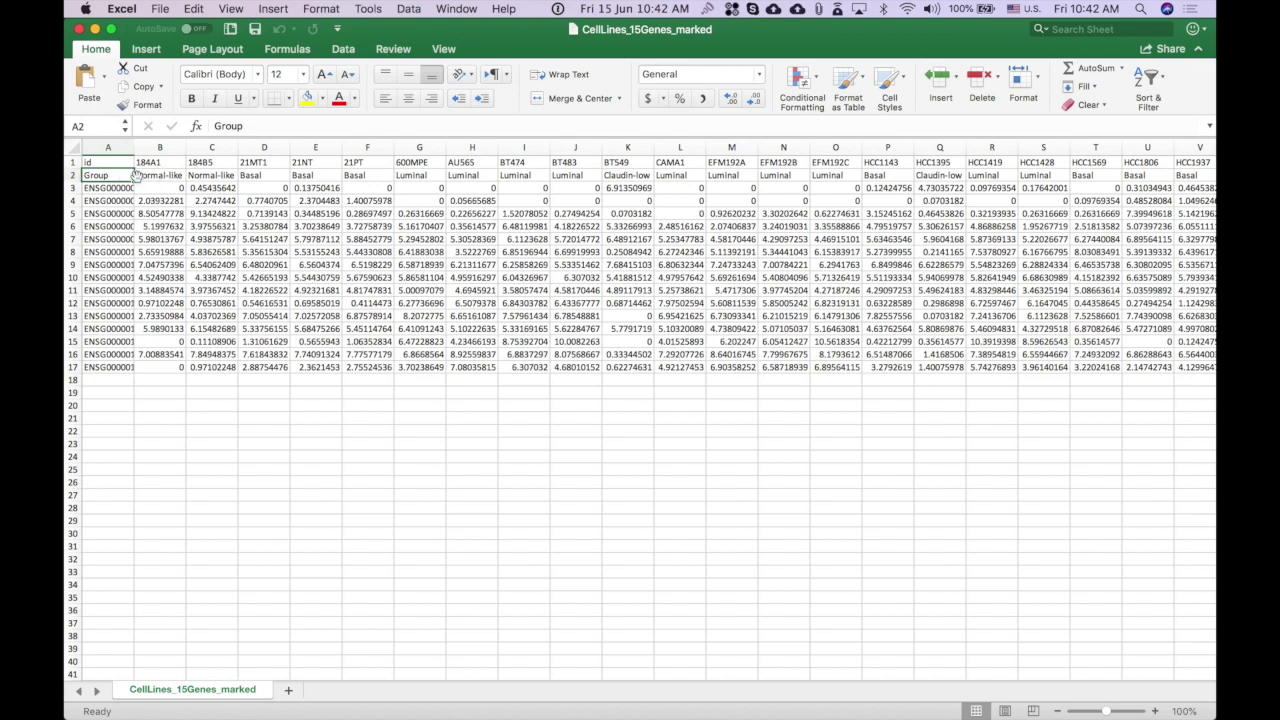
left_click(150, 176)
left_click(200, 177)
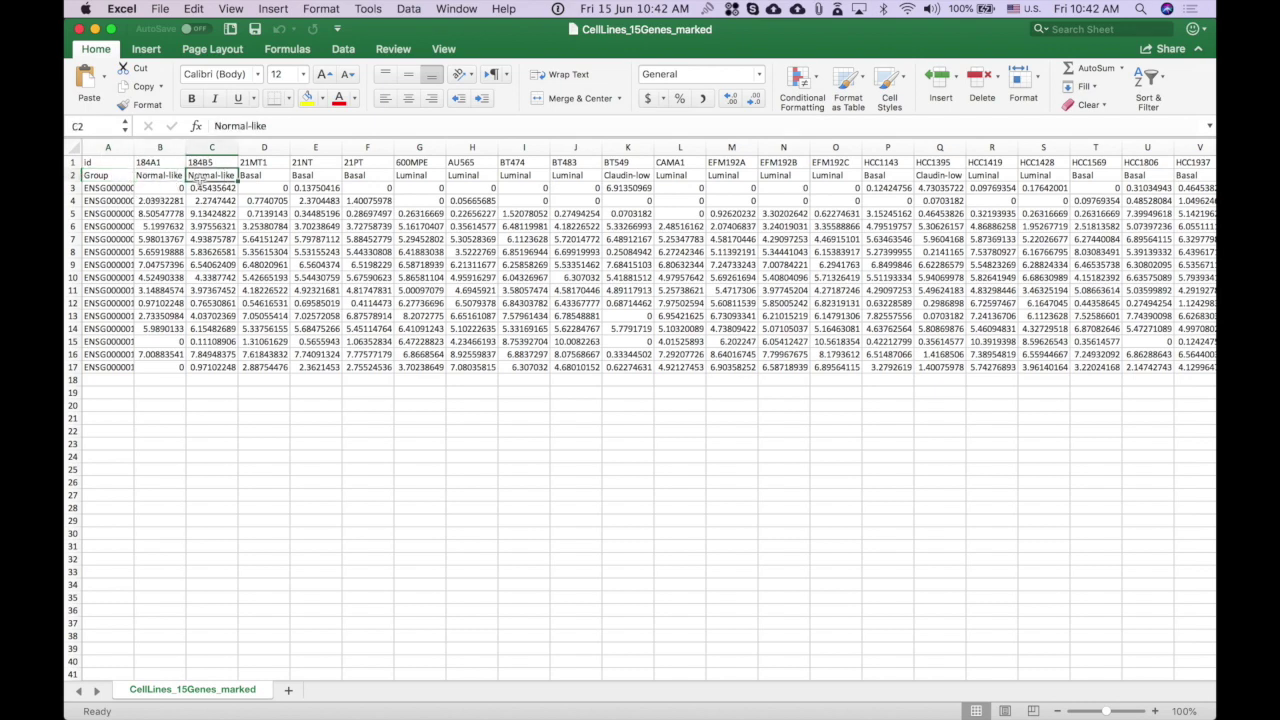
left_click(262, 177)
left_click(320, 176)
left_click(367, 177)
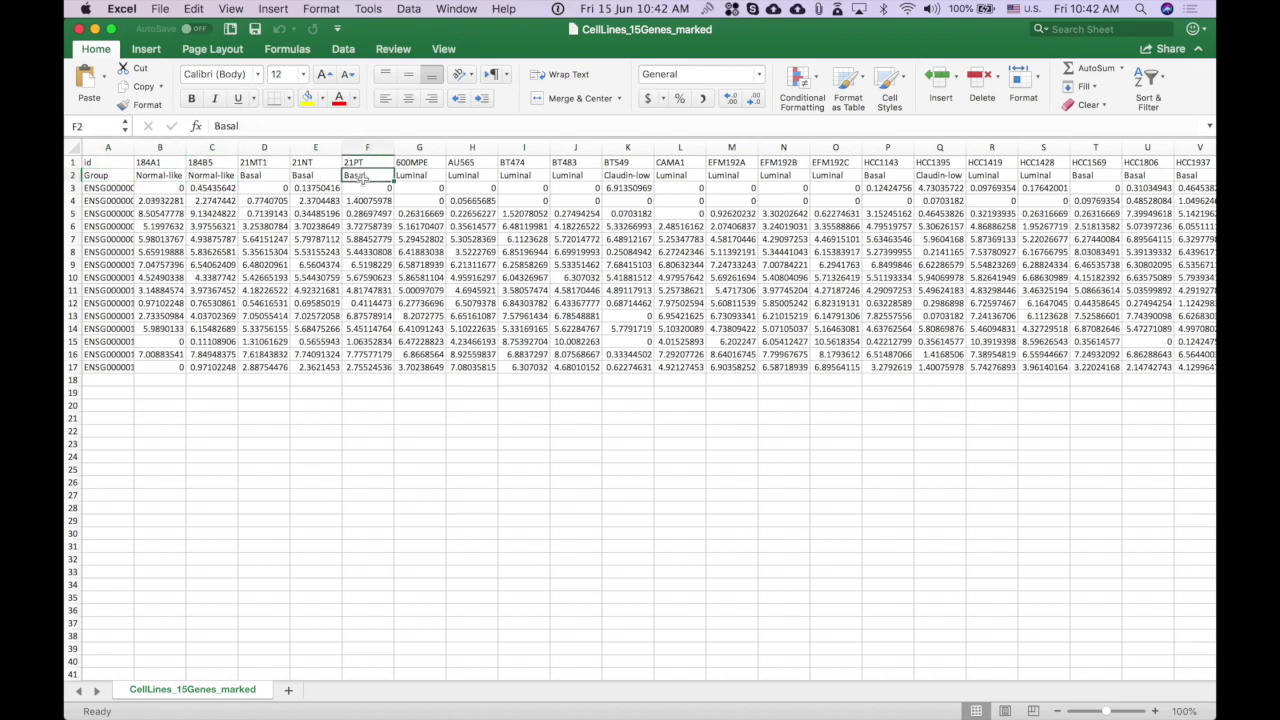
left_click(412, 176)
left_click(172, 176)
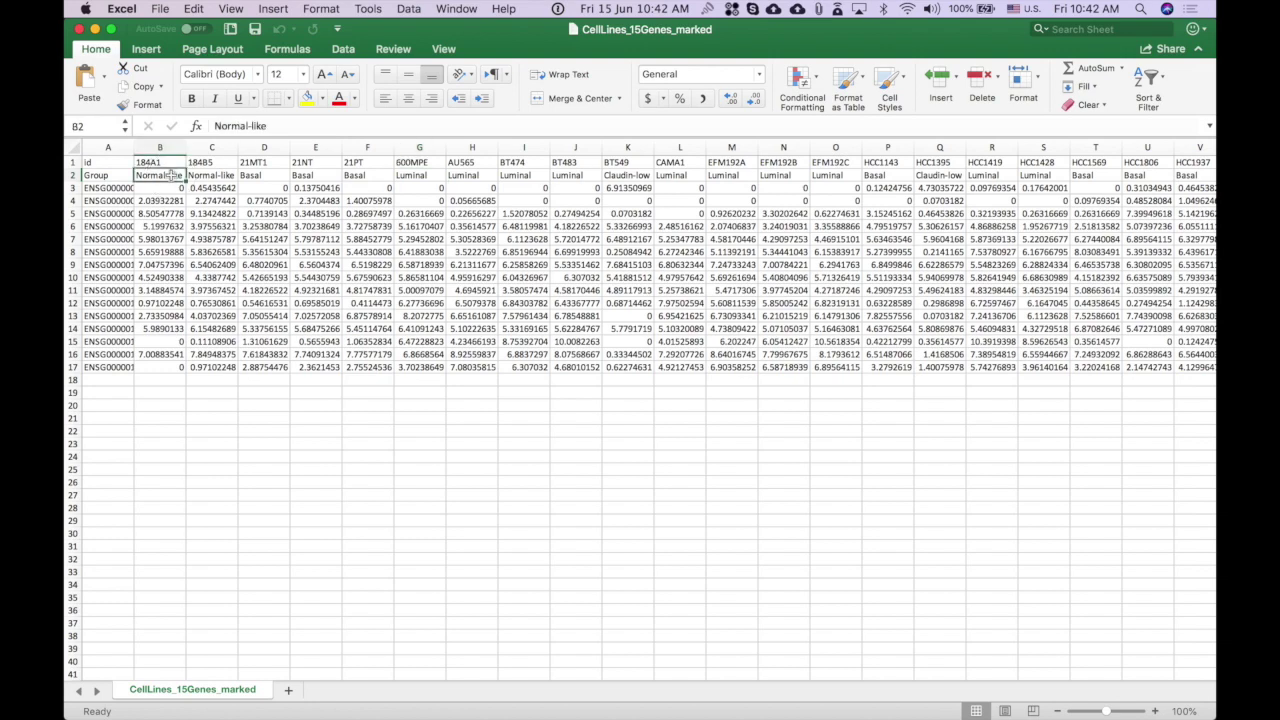
left_click(251, 176)
left_click(418, 175)
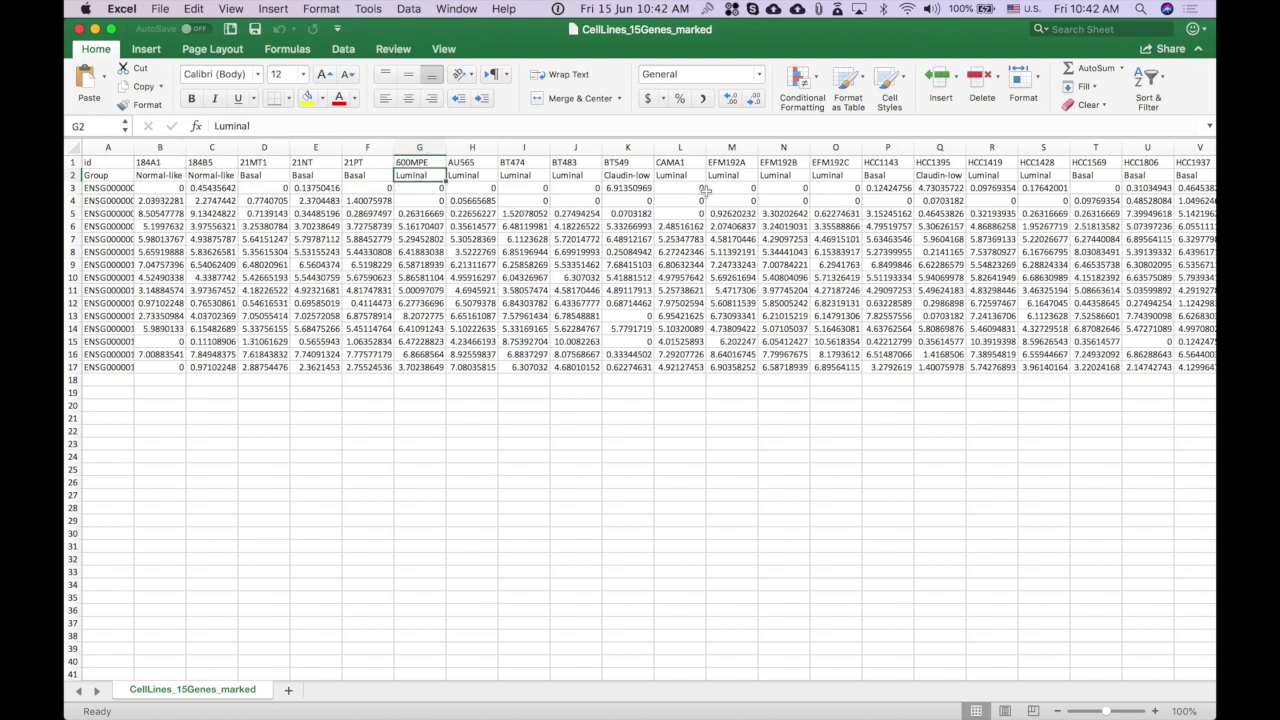
left_click(650, 177)
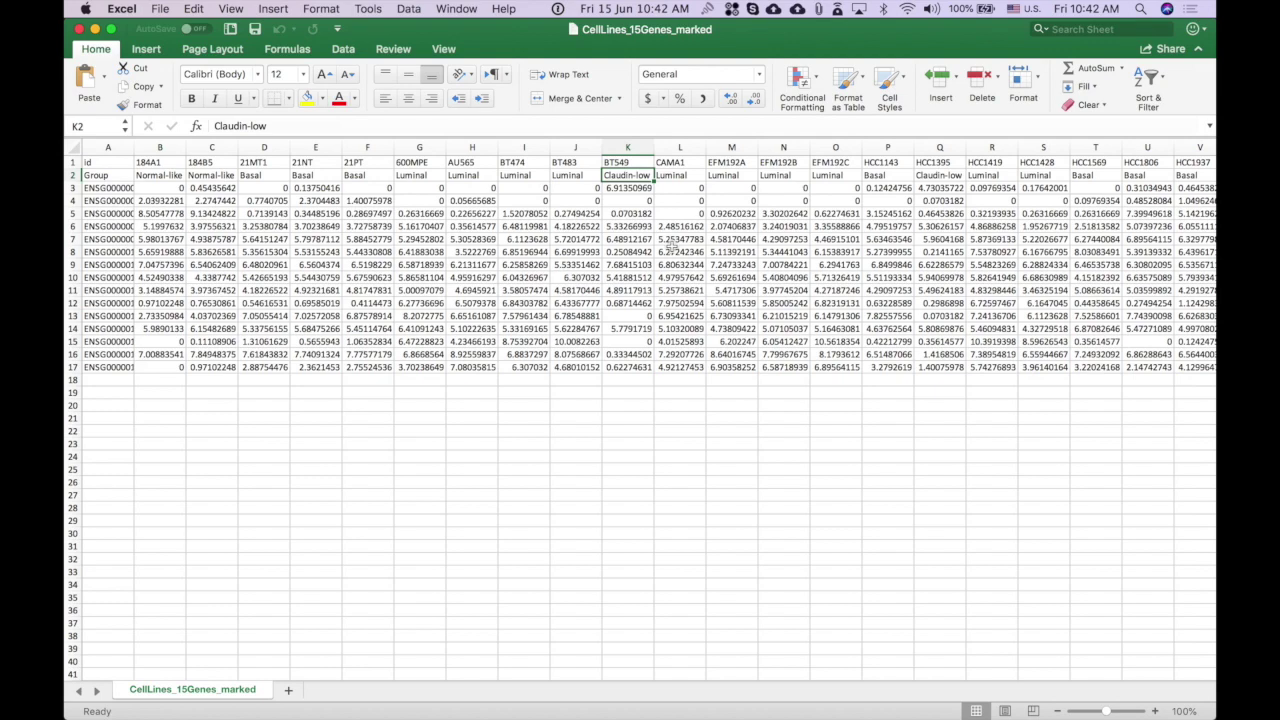
Step: Upload CellLines_15Genes.txt from 1_InputFiles/Unsupervised15Genes and continue to the pipeline steps
key("super+Tab")
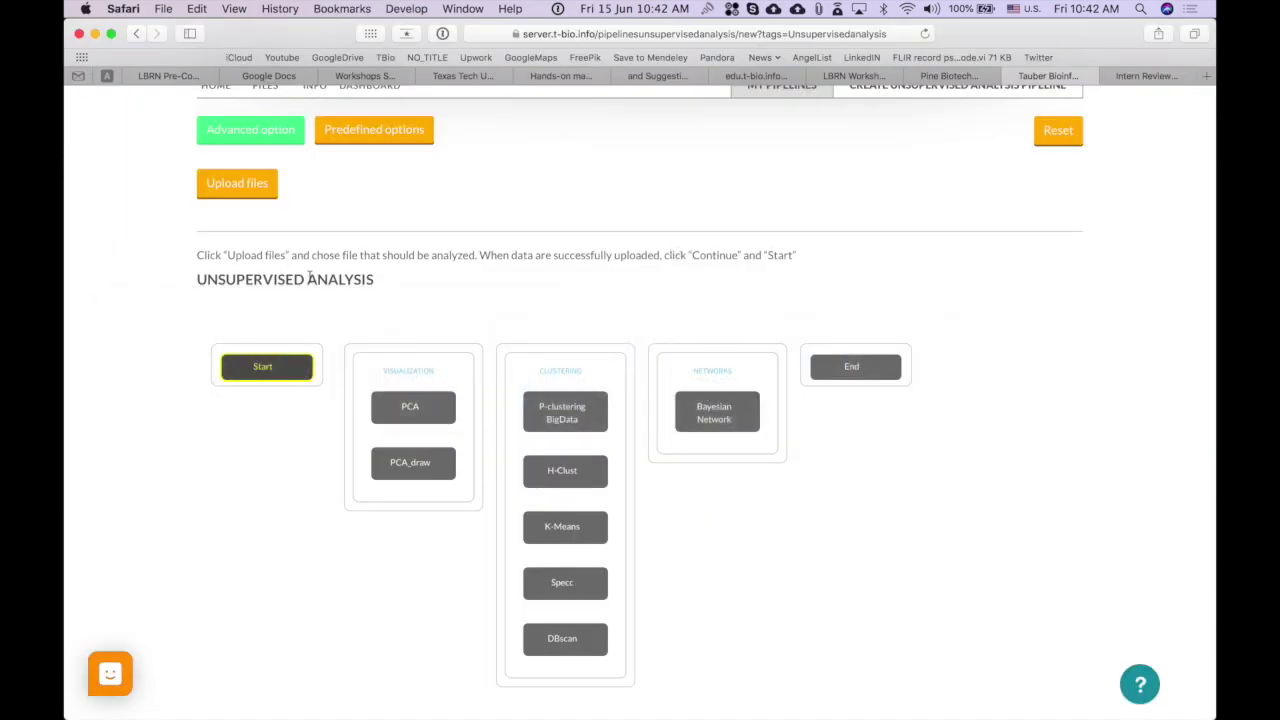
left_click(249, 181)
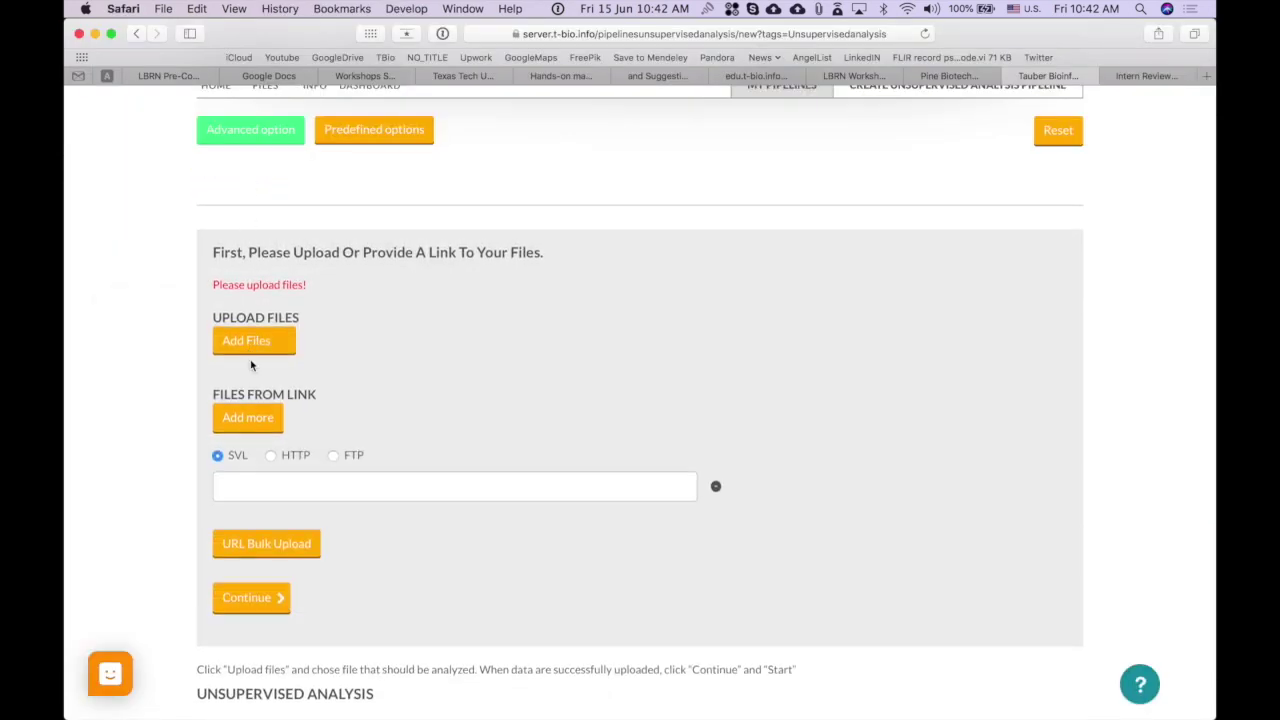
left_click(250, 340)
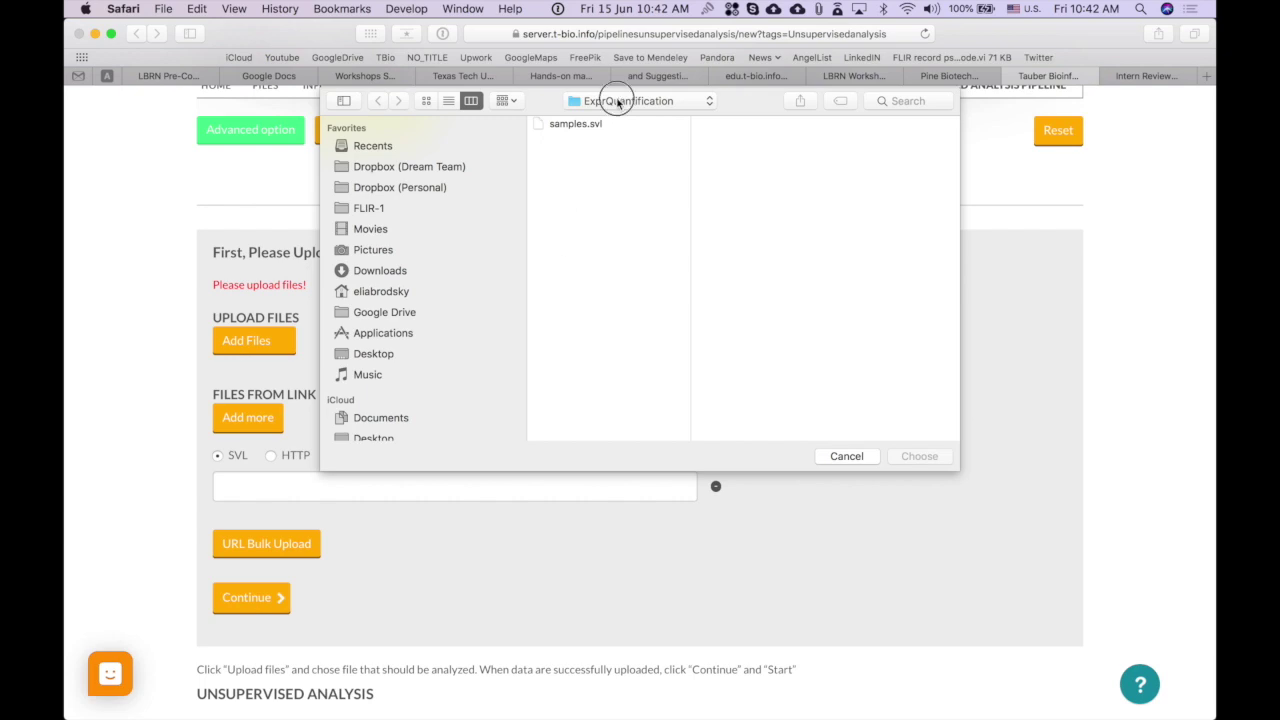
left_click(617, 100)
left_click(618, 119)
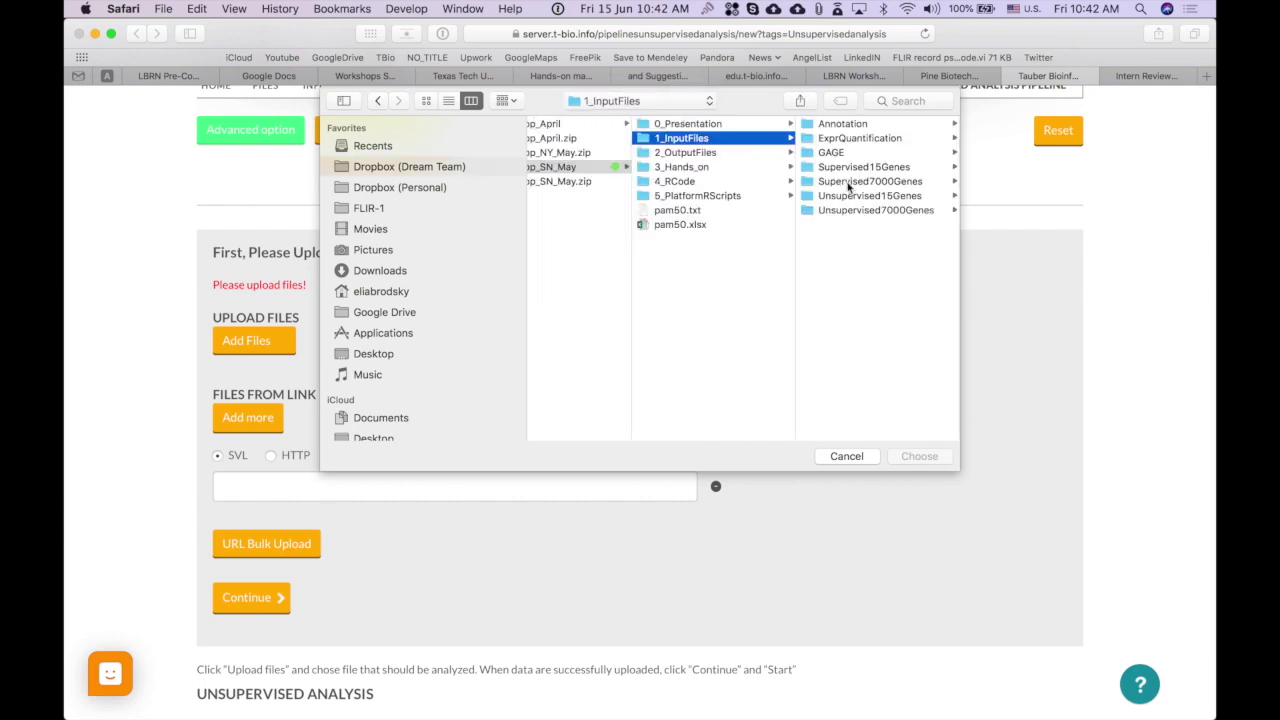
left_click(849, 196)
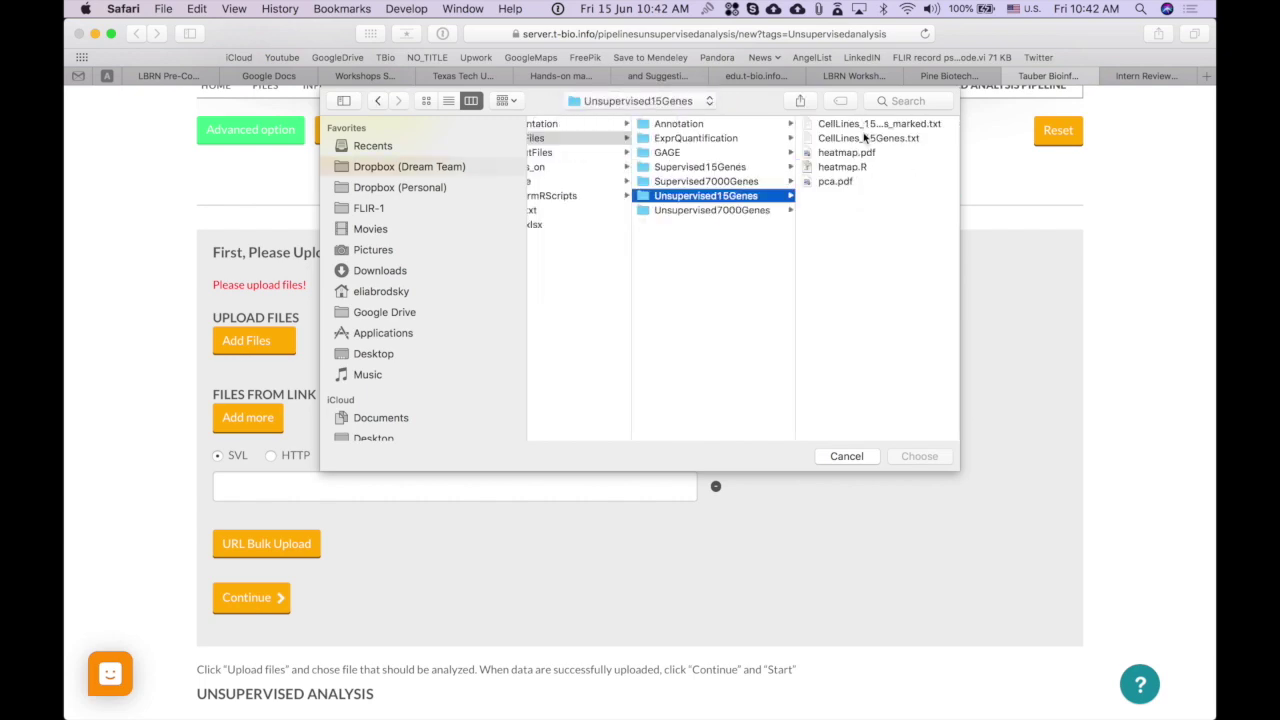
left_click(865, 138)
left_click(919, 457)
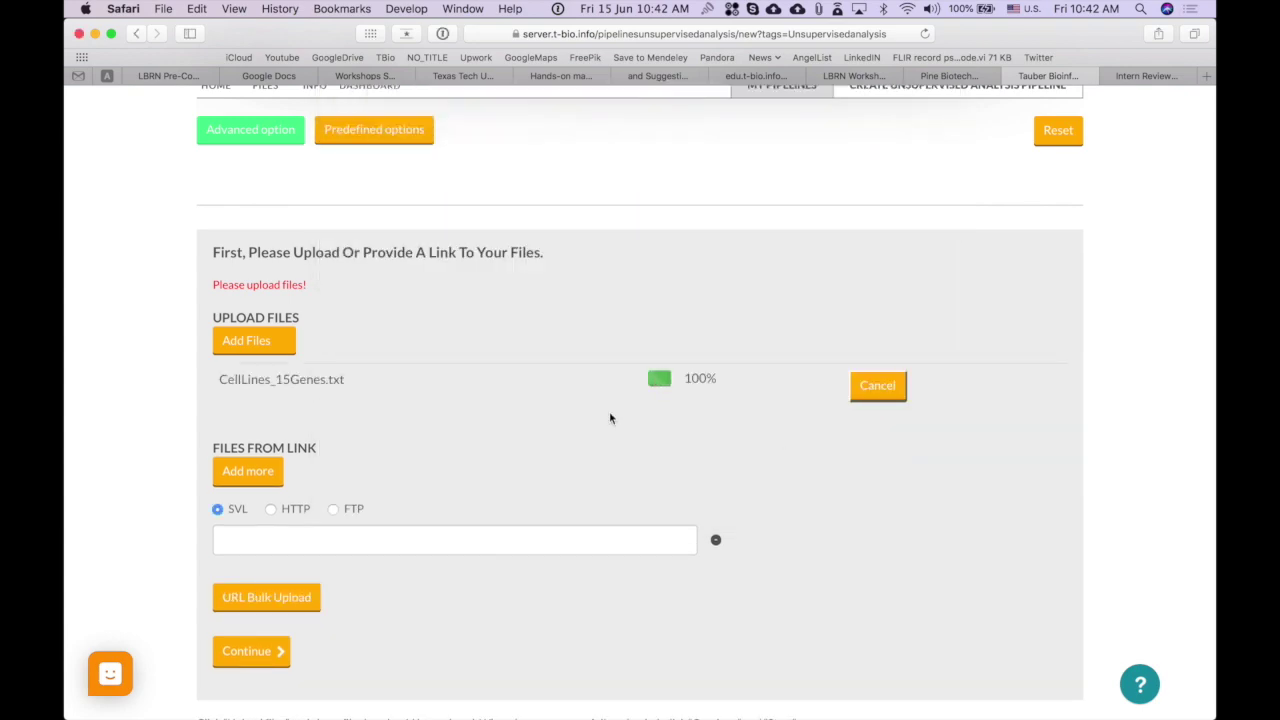
scroll(450, 408, "down", 5)
left_click(270, 408)
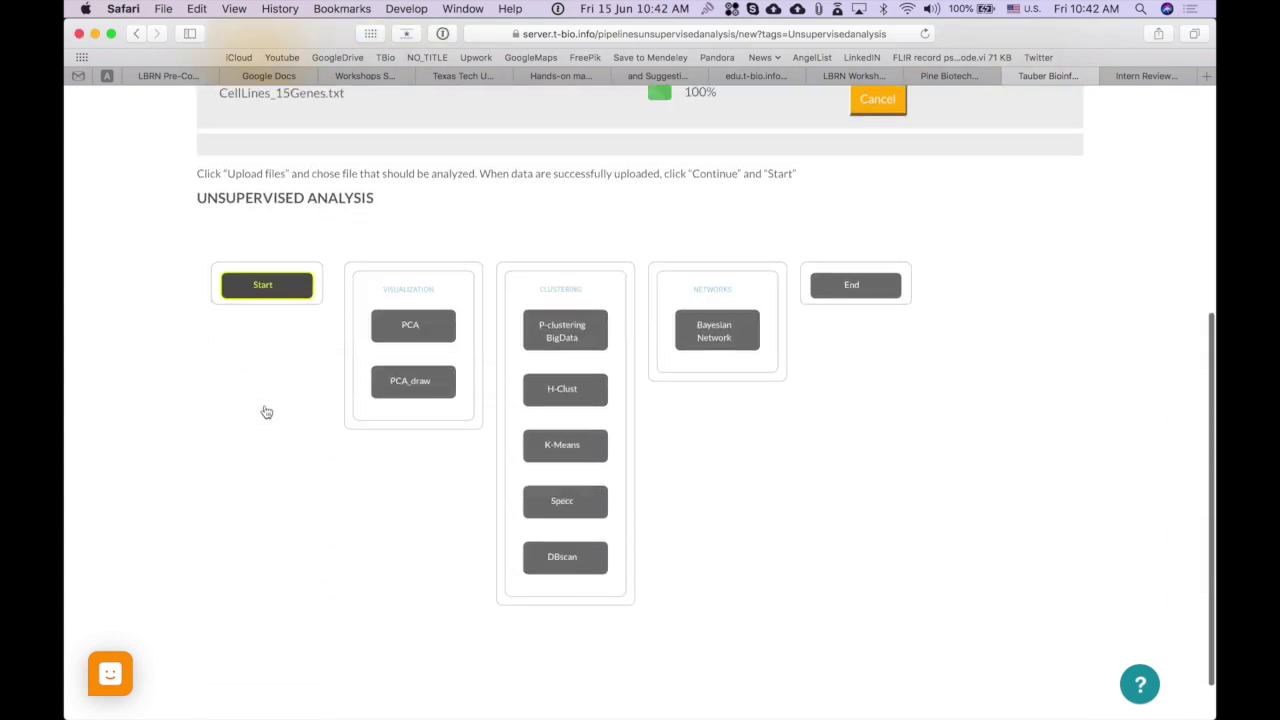
Step: Build a Start–PCA_draw–End pipeline with Number Of PCs set to 2
left_click(262, 257)
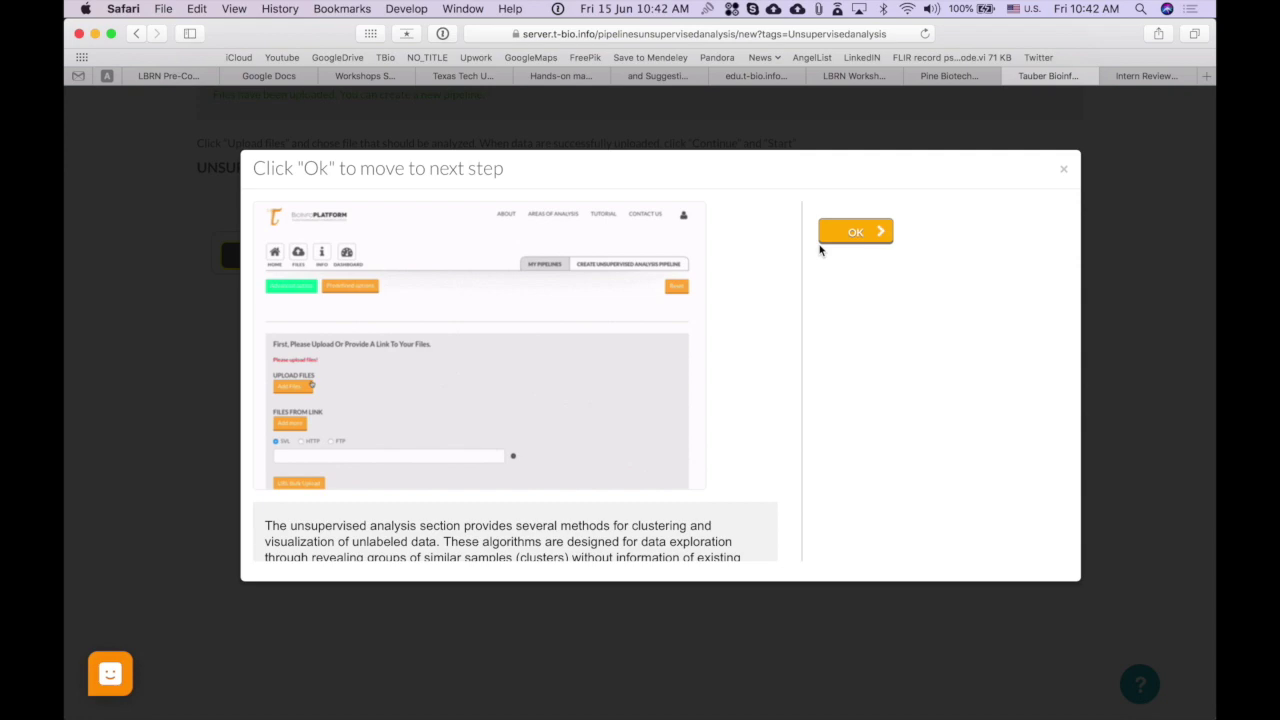
left_click(845, 240)
left_click(440, 345)
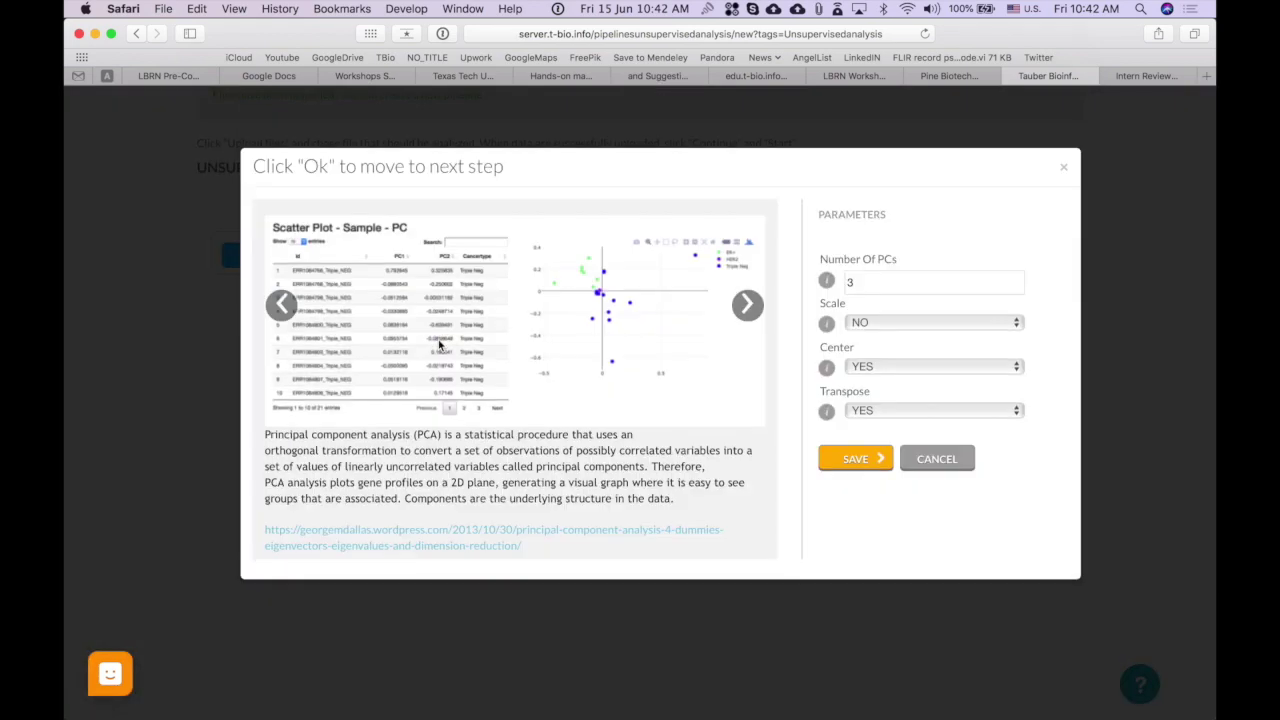
double_click(851, 284)
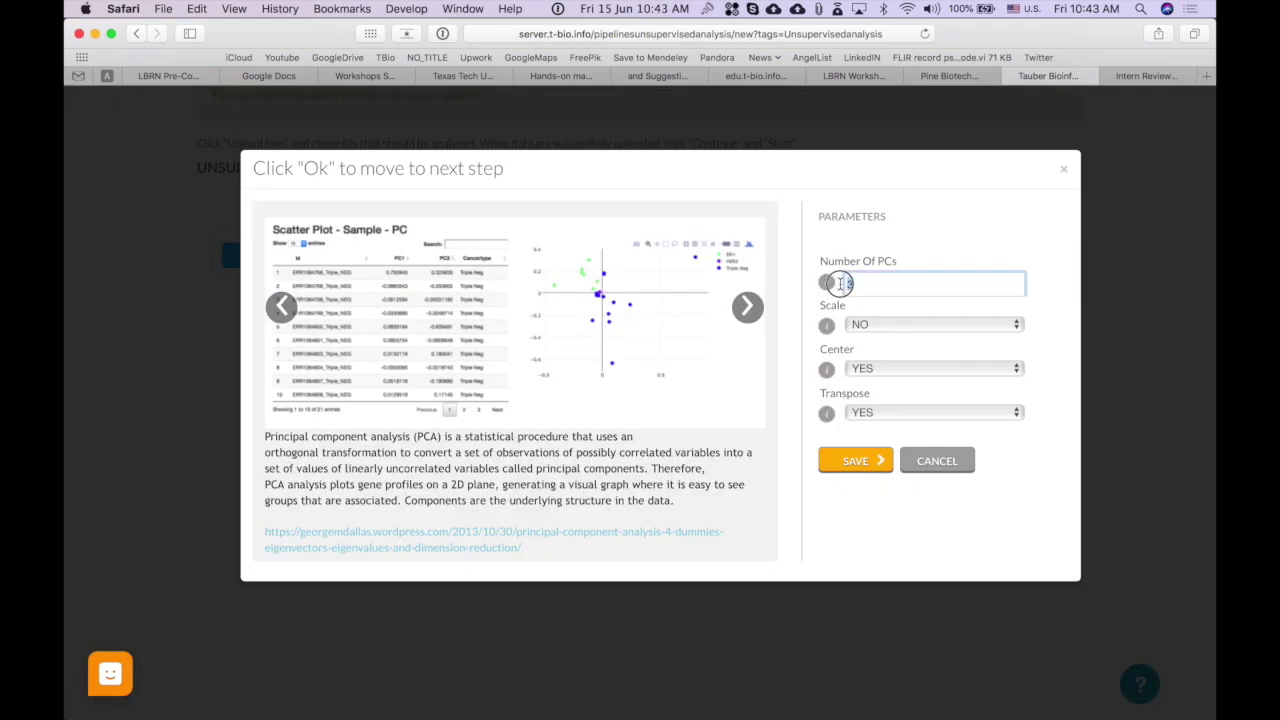
type("2")
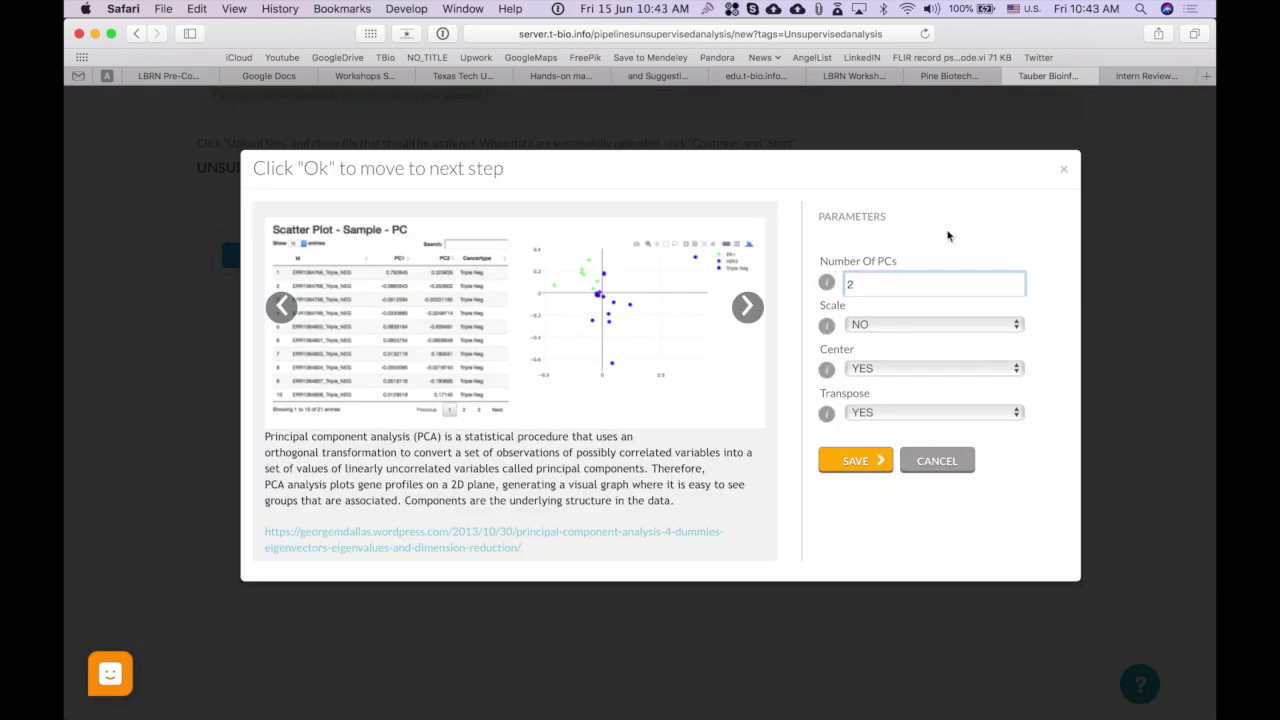
left_click(870, 460)
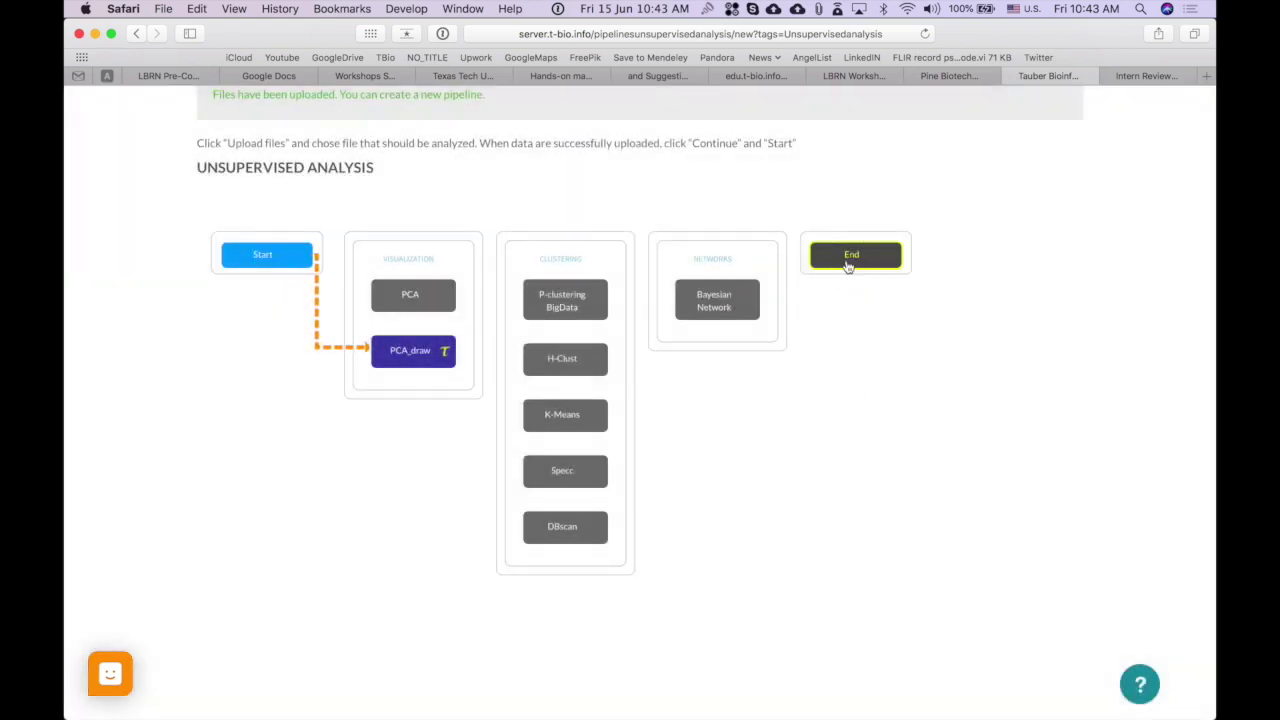
left_click(849, 256)
left_click(863, 288)
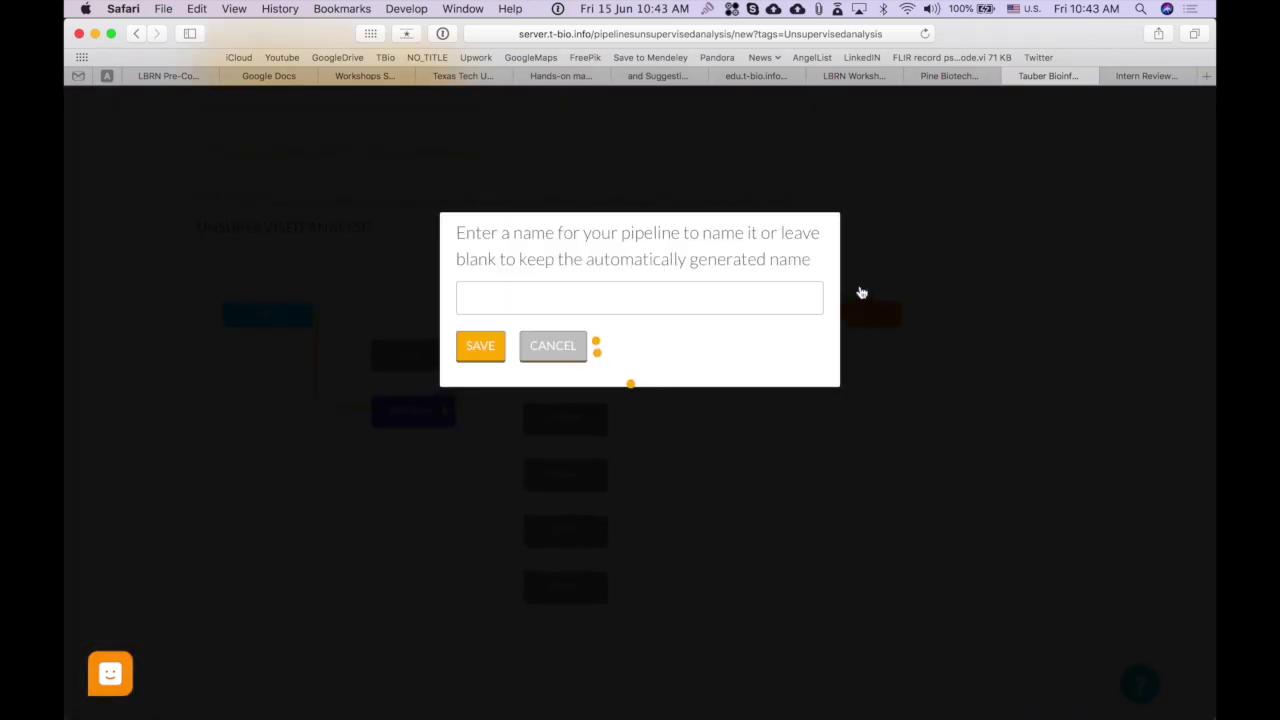
Step: Save the pipeline as 'PCA draw - unmarked', run it, and start a new unsupervised pipeline
left_click(538, 297)
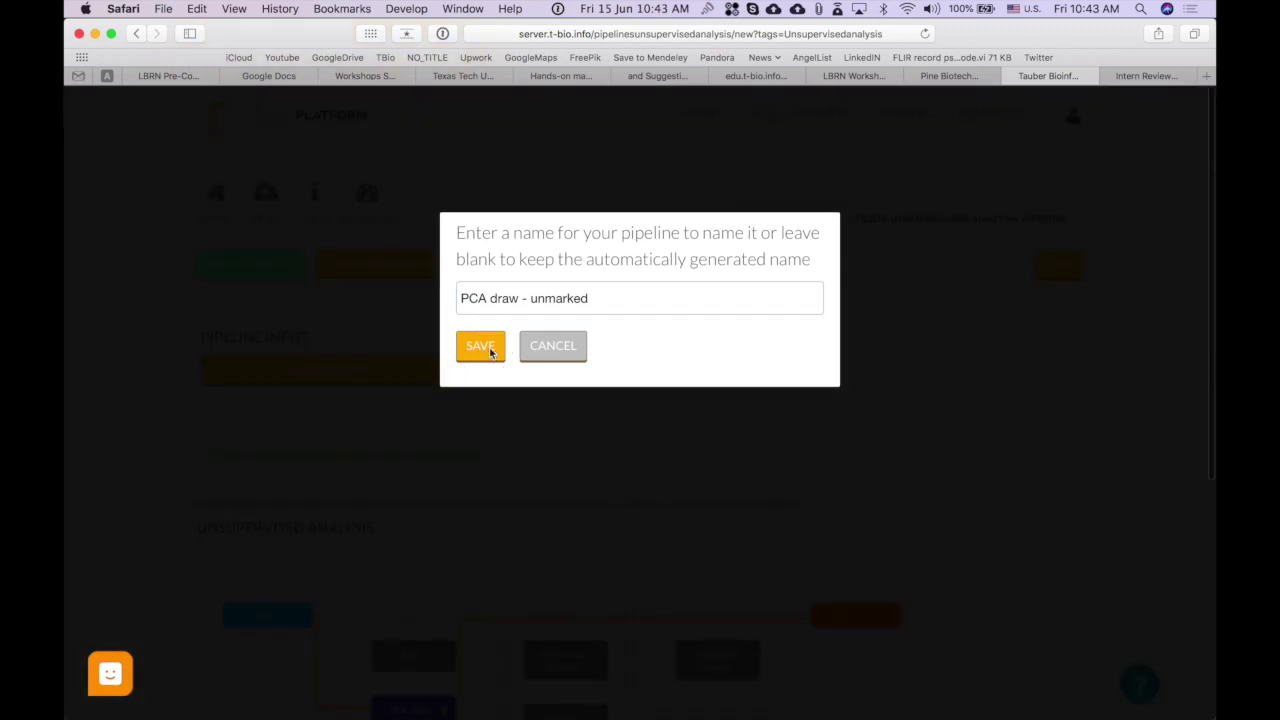
left_click(484, 346)
left_click(429, 371)
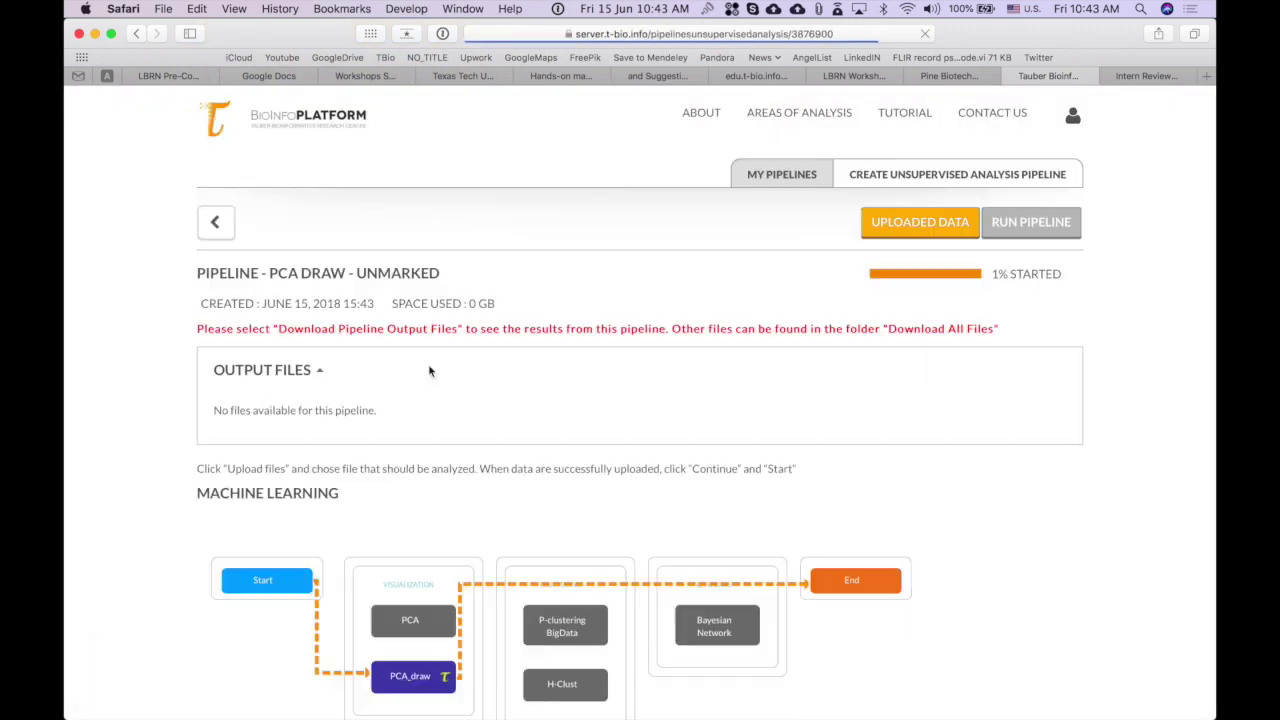
left_click(897, 174)
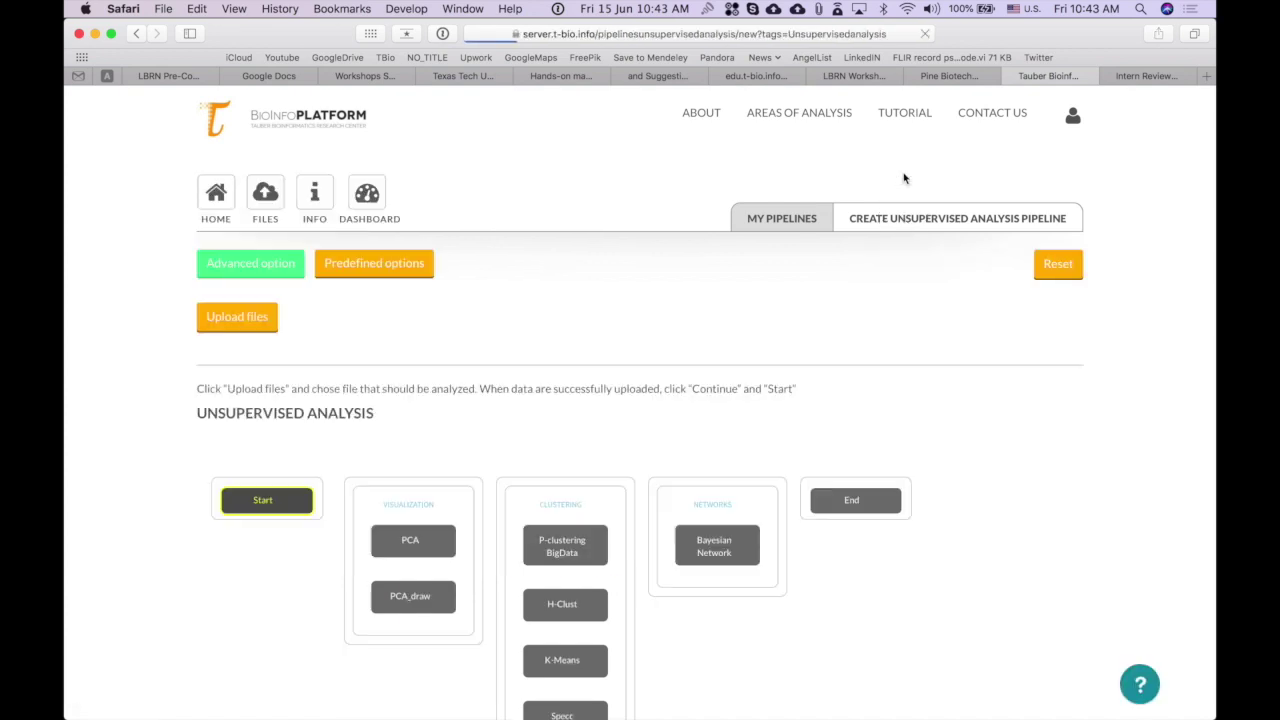
Step: Upload CellLines_15Genes_marked.txt as input and continue to the pipeline steps
left_click(224, 318)
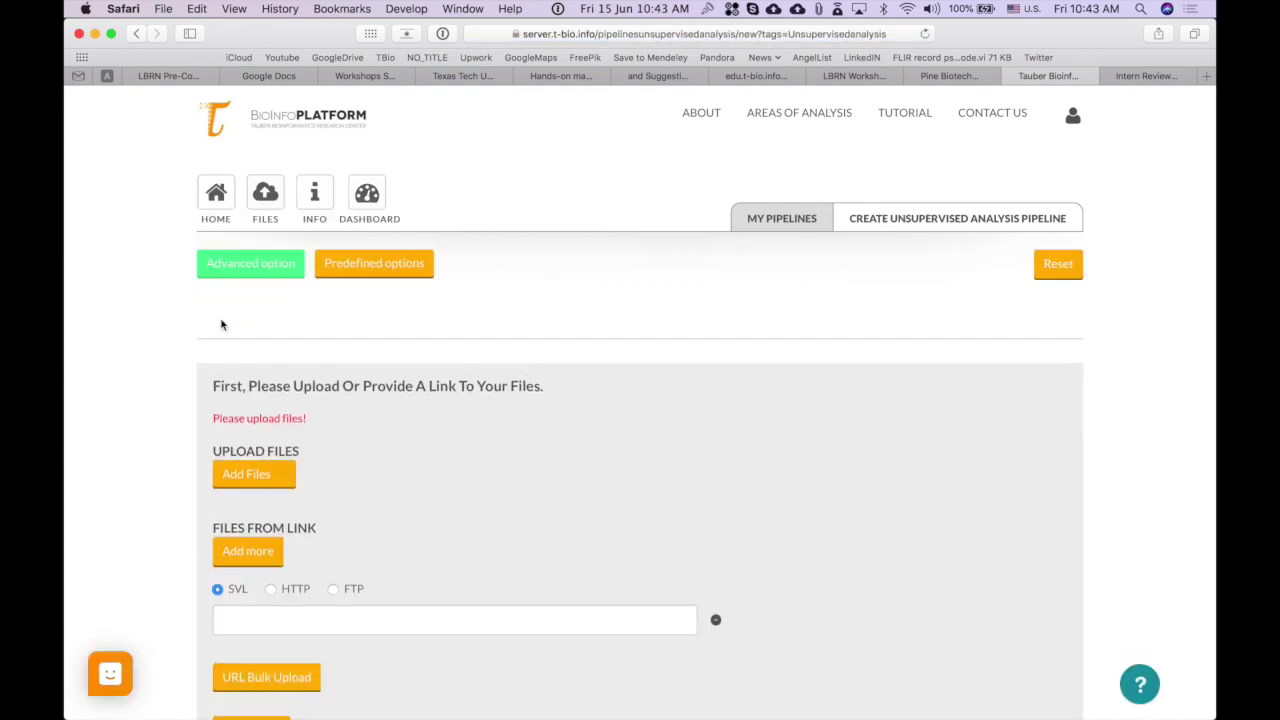
scroll(265, 570, "down", 3)
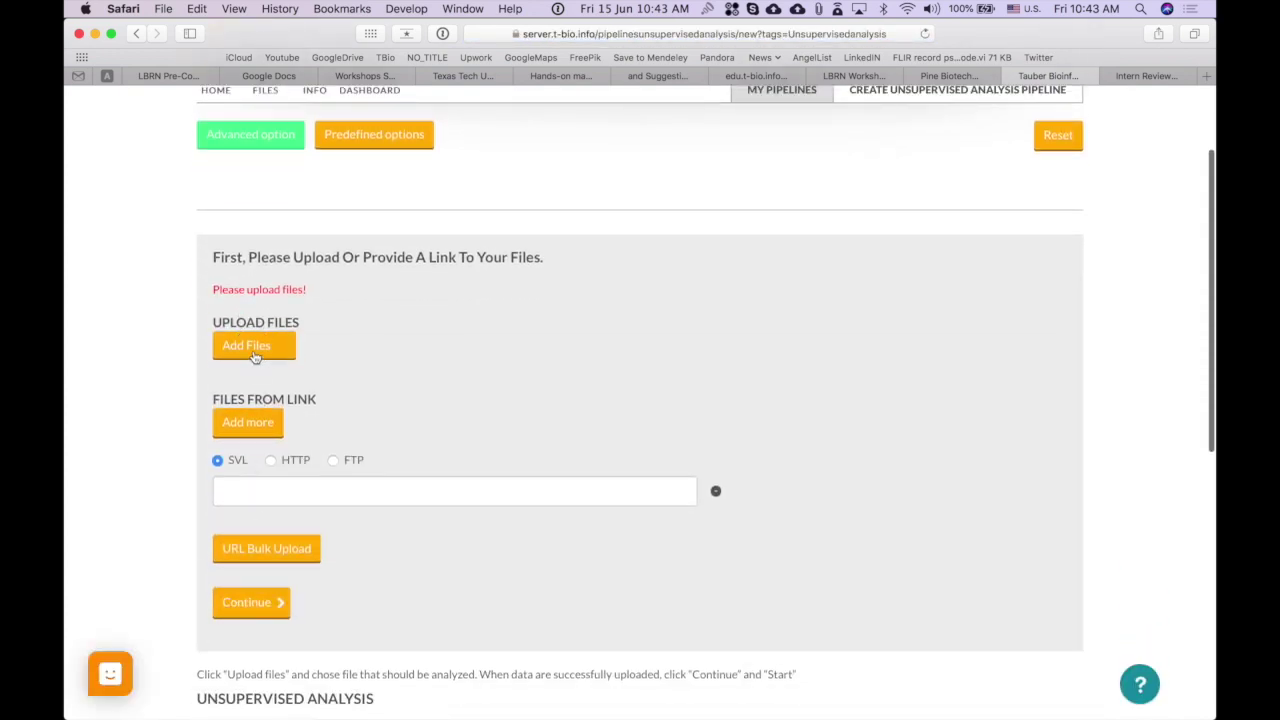
left_click(253, 347)
left_click(613, 124)
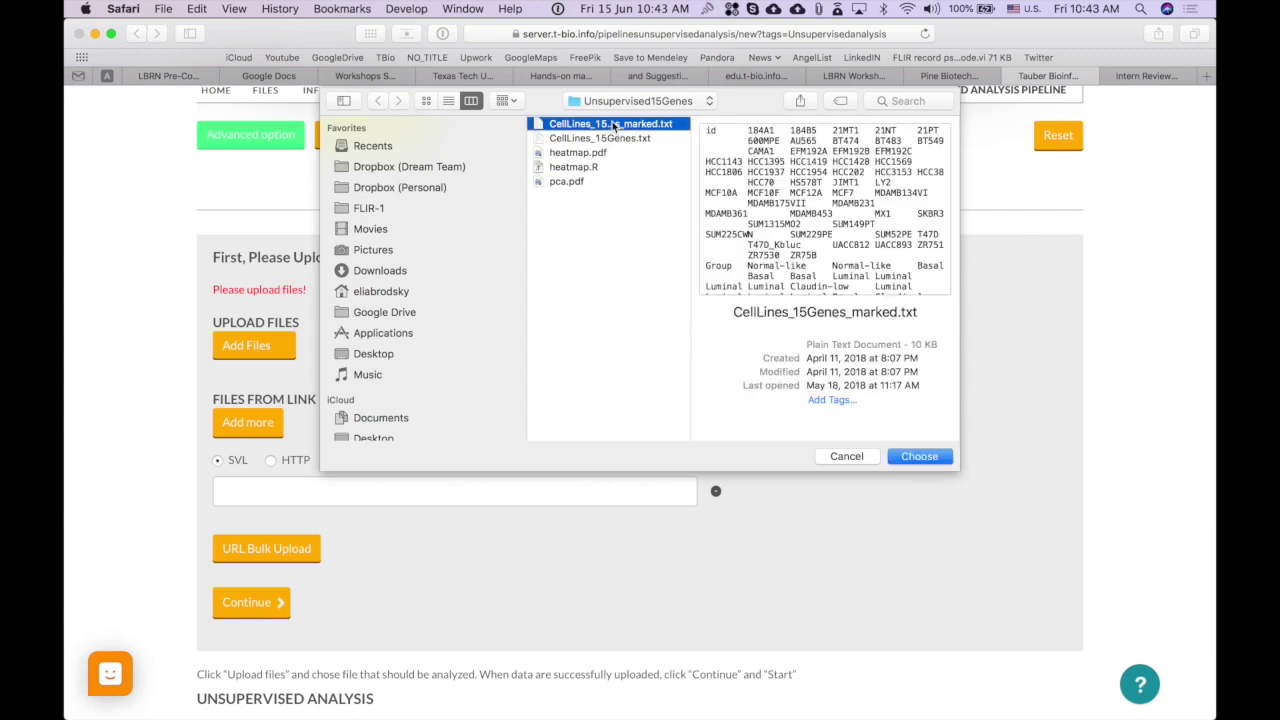
left_click(918, 458)
scroll(517, 423, "down", 3)
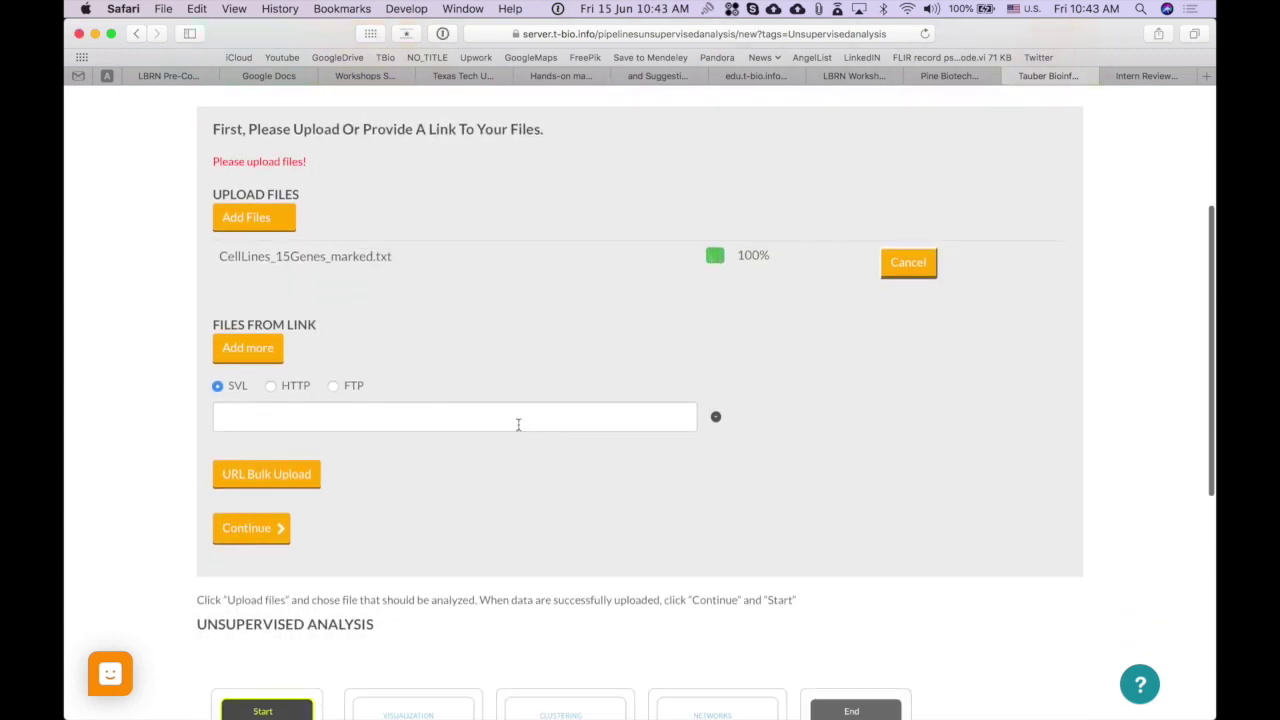
left_click(276, 530)
Step: Build a Start–PCA_draw–End pipeline, saving the PCA_draw parameters
left_click(286, 306)
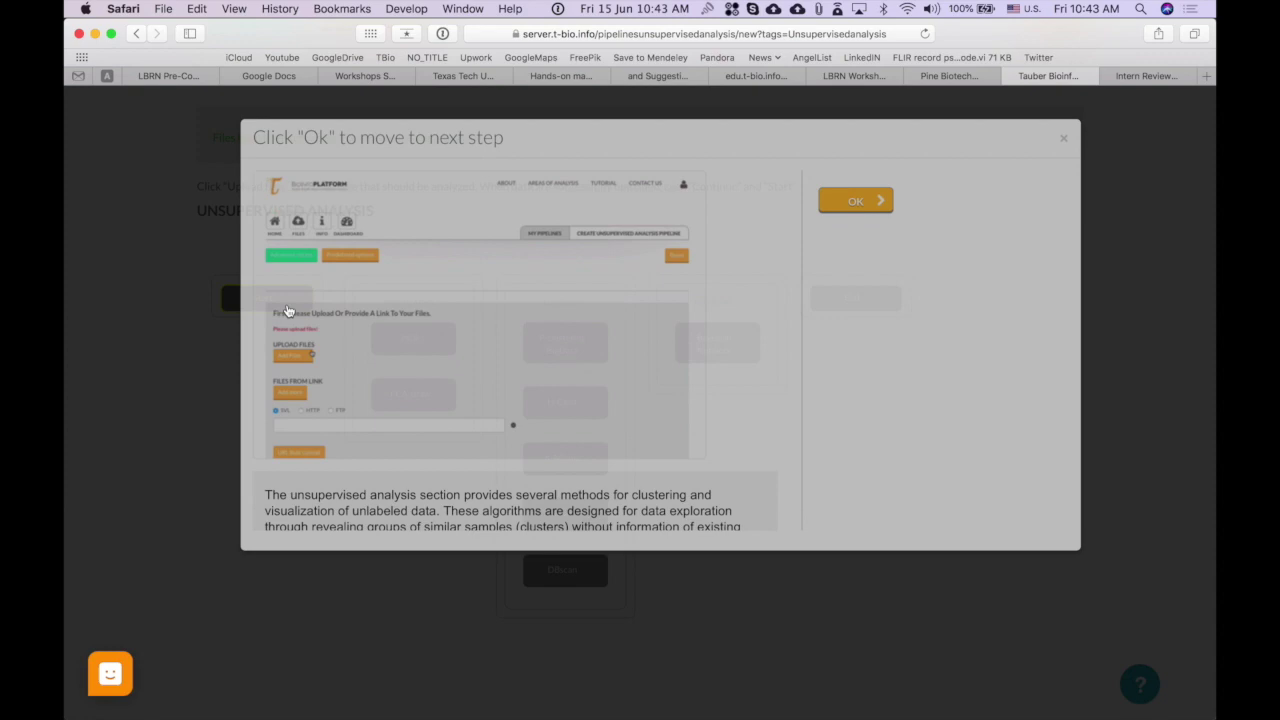
left_click(848, 236)
left_click(434, 408)
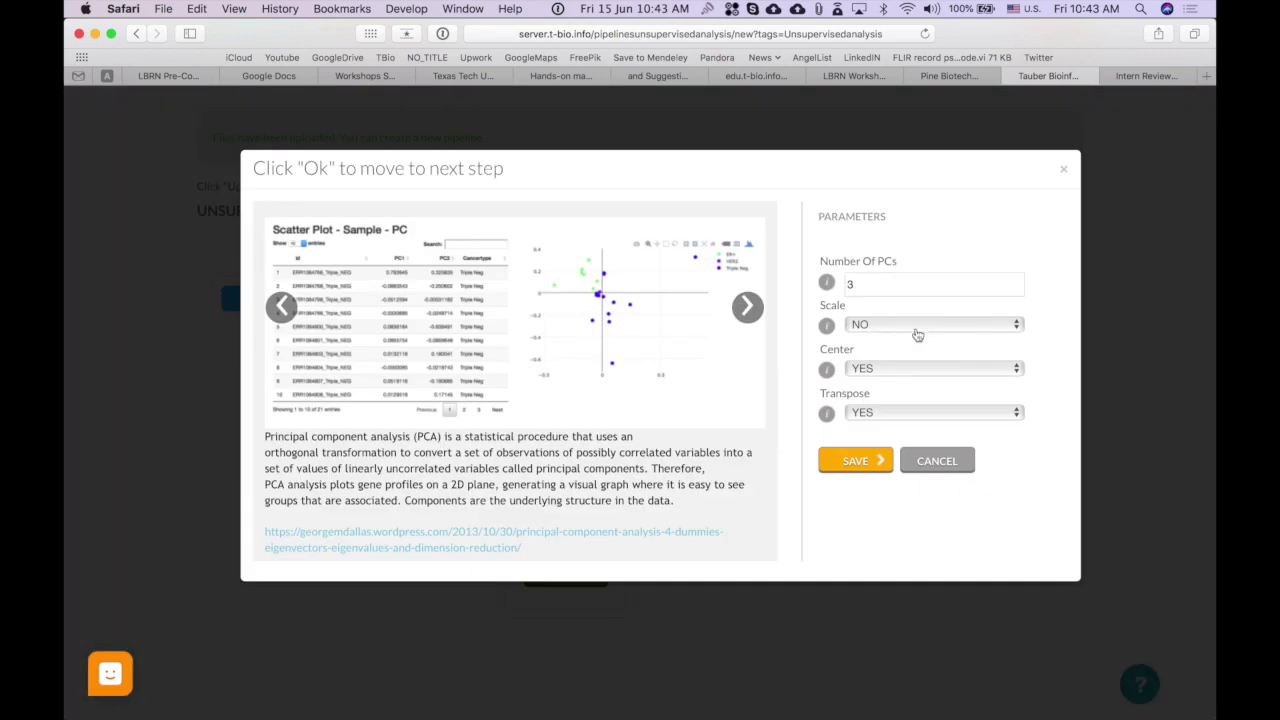
double_click(878, 280)
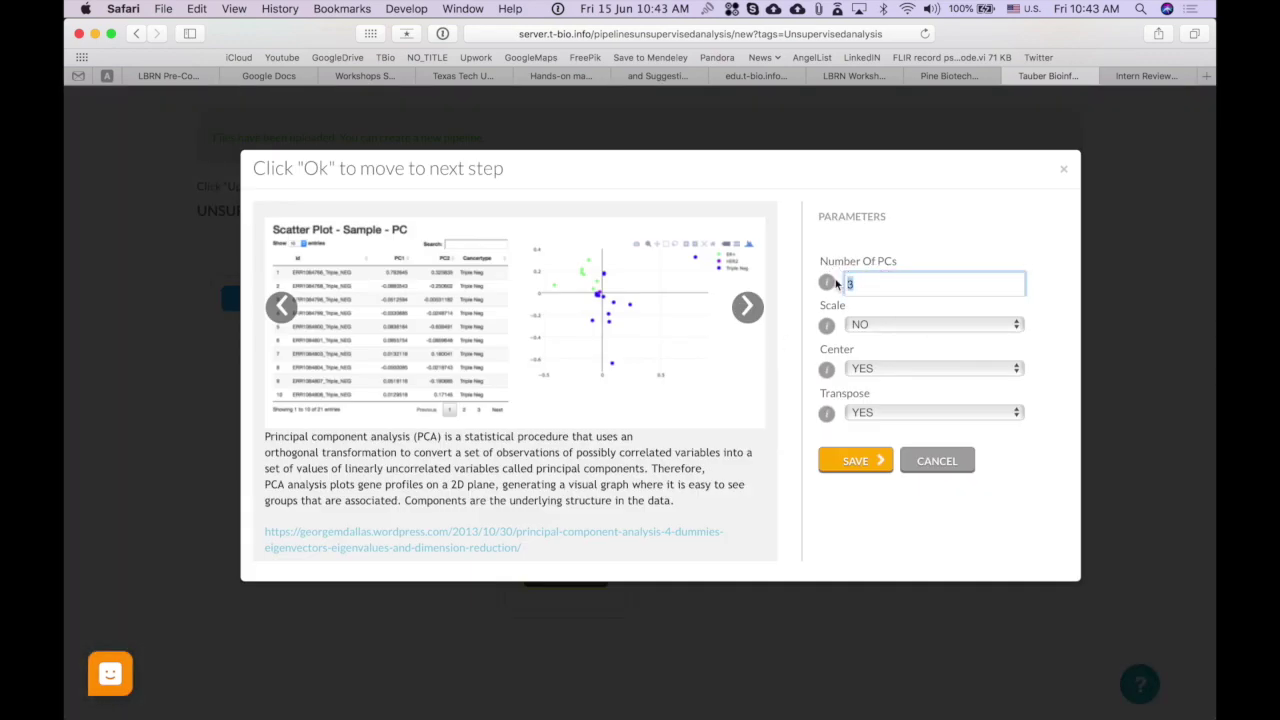
left_click(855, 460)
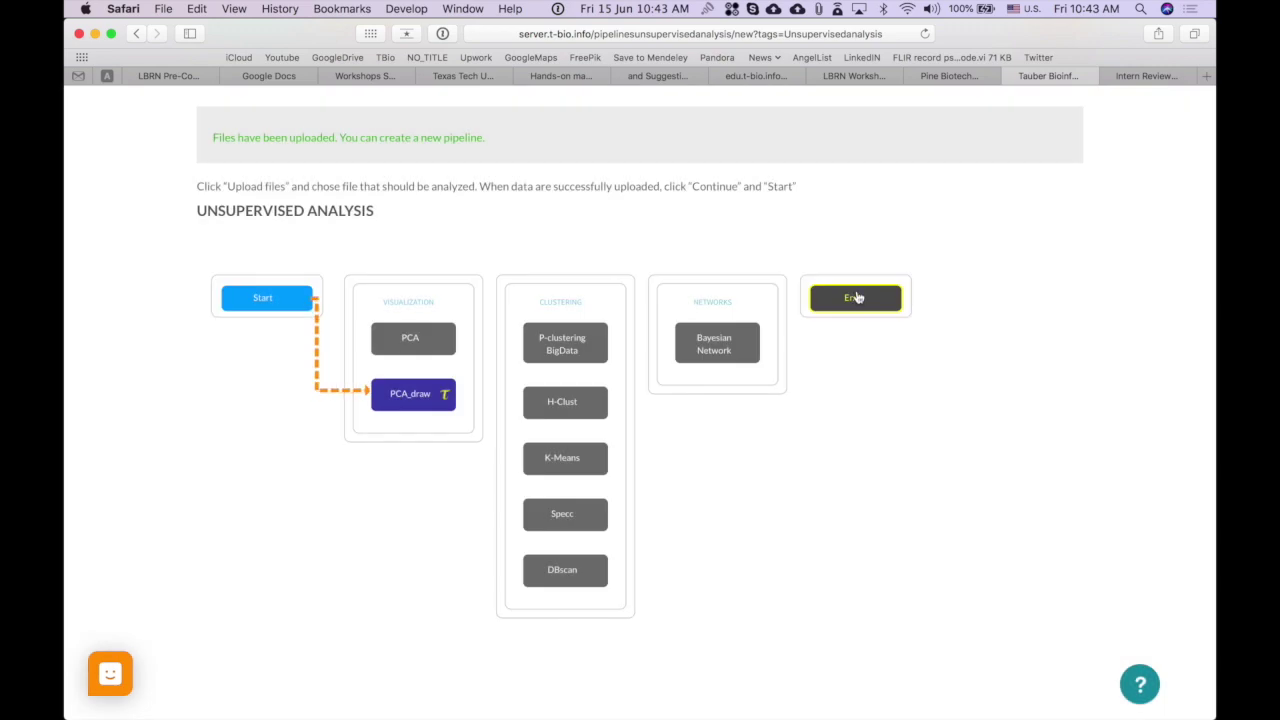
left_click(857, 297)
left_click(862, 280)
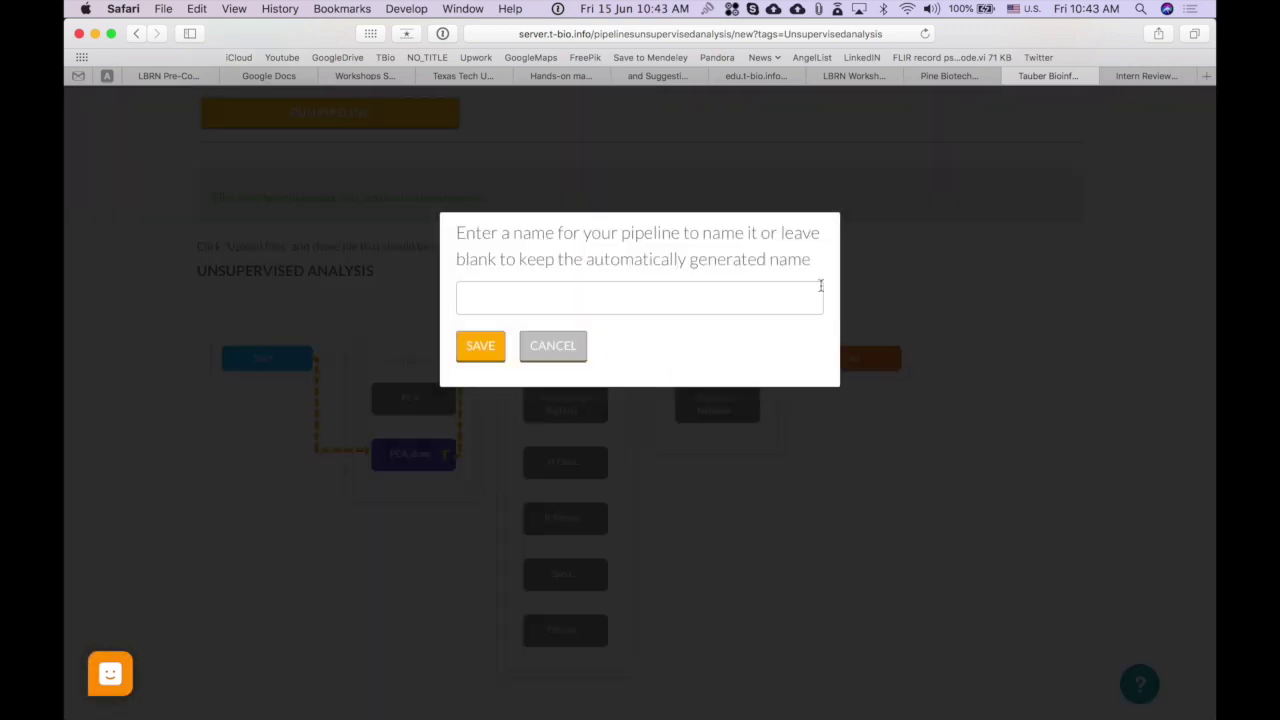
Step: Name the pipeline 'PCA_draw marked' and save it
left_click(594, 303)
type("PCA")
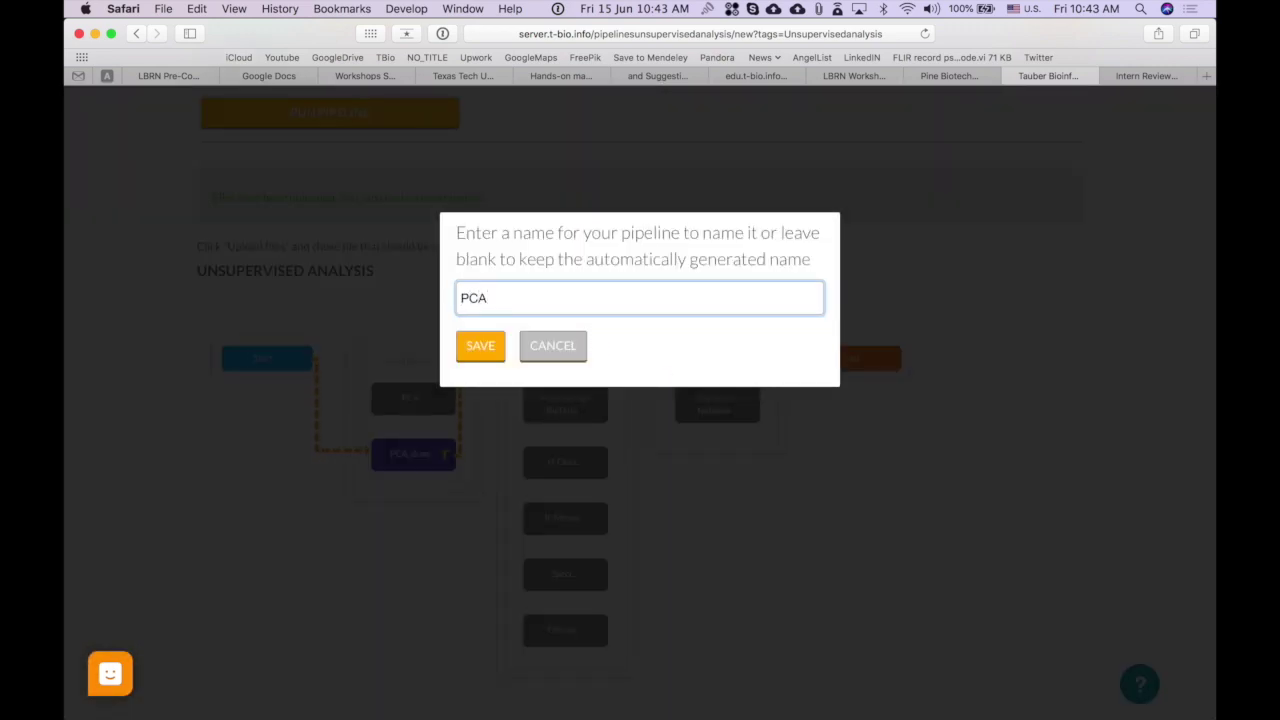
type("_draw marked")
left_click(489, 353)
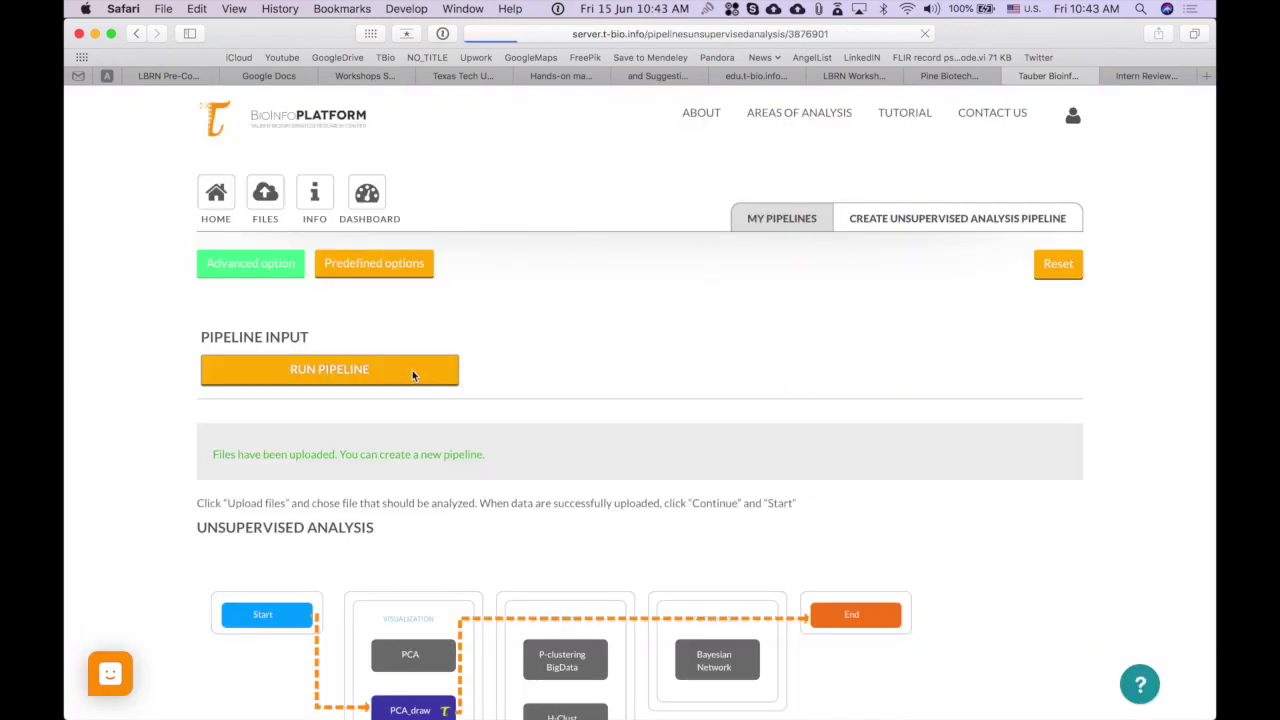
Step: Run 'PCA_draw marked', then open its finished page via the 'Pipeline has finished' e-mail link
left_click(412, 370)
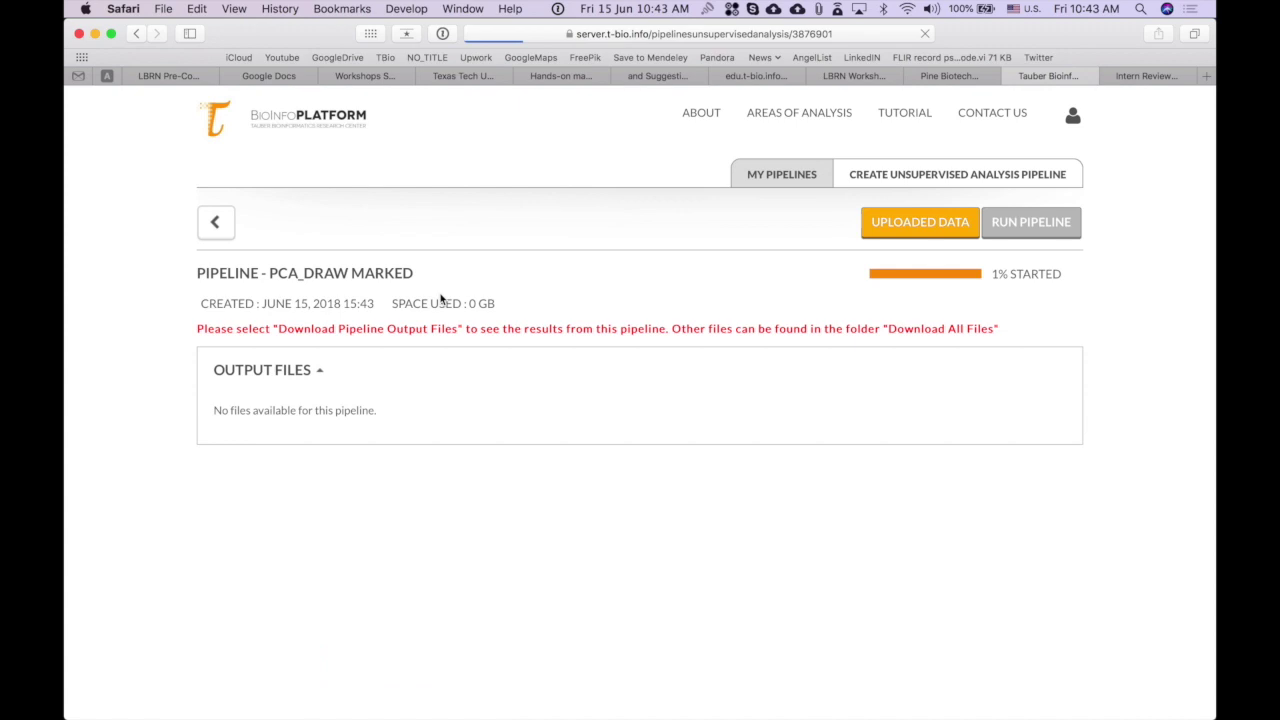
left_click(778, 176)
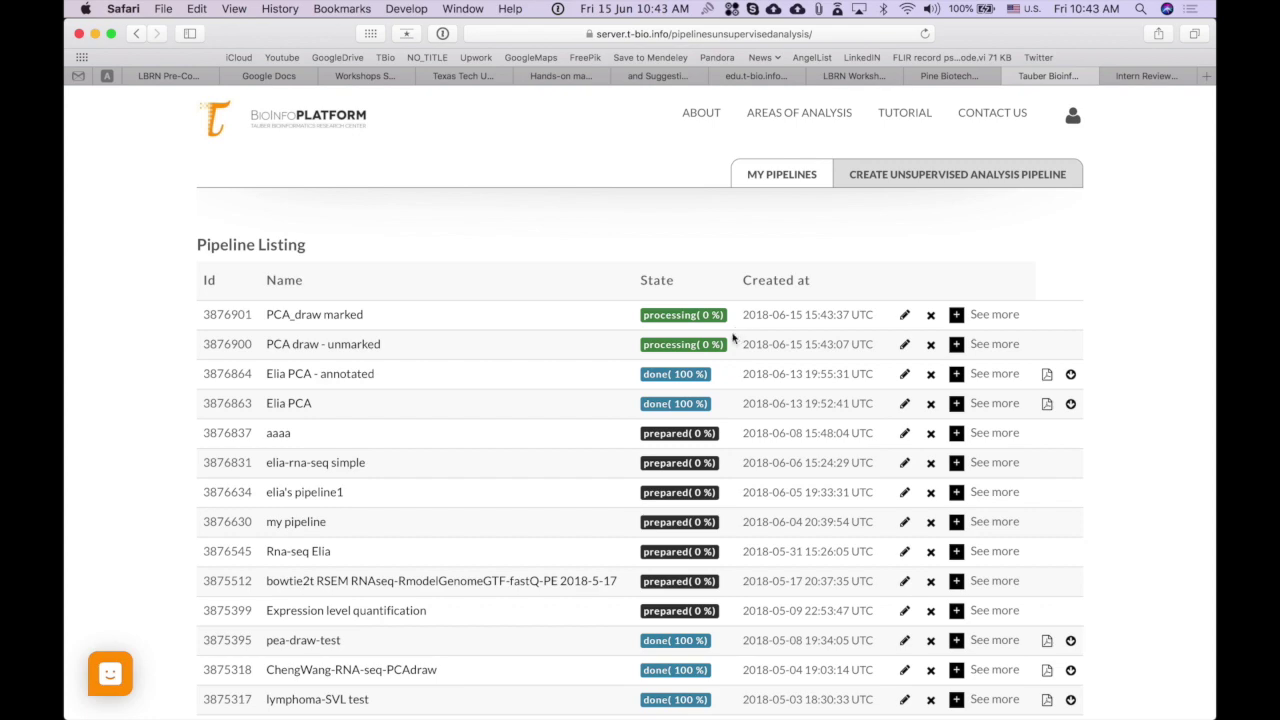
key("super+Tab")
left_click(315, 193)
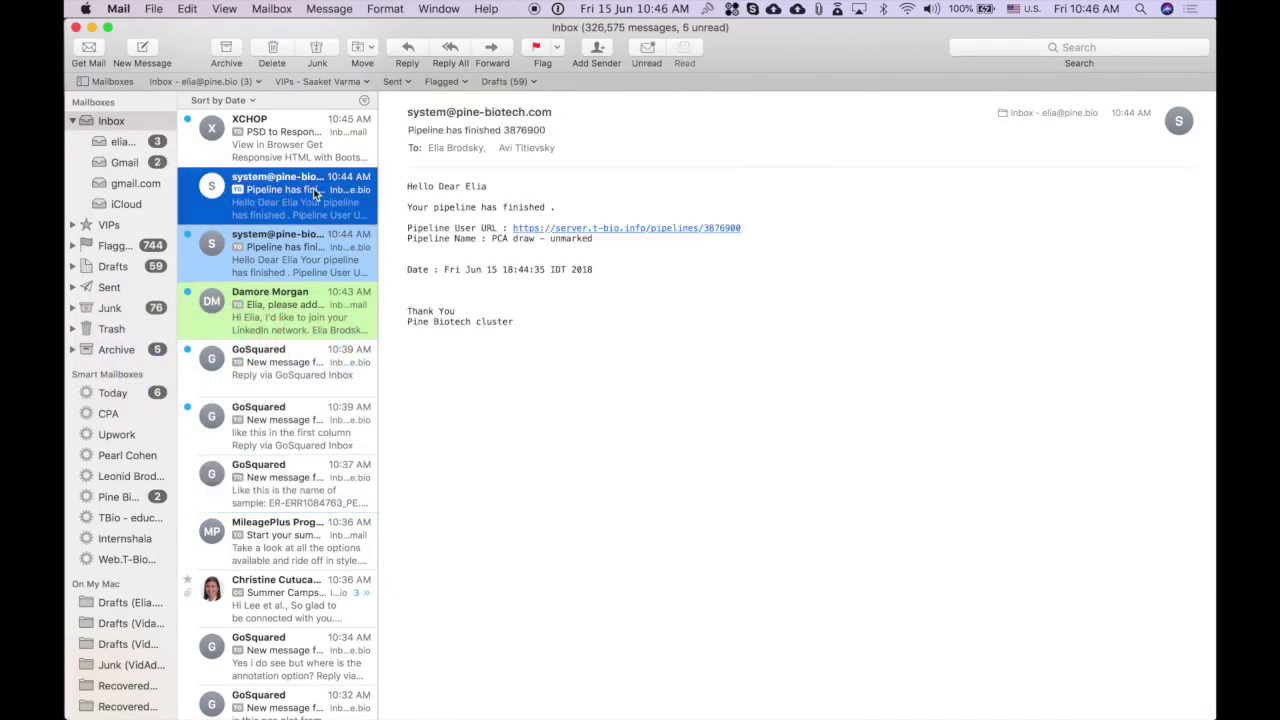
left_click(308, 259)
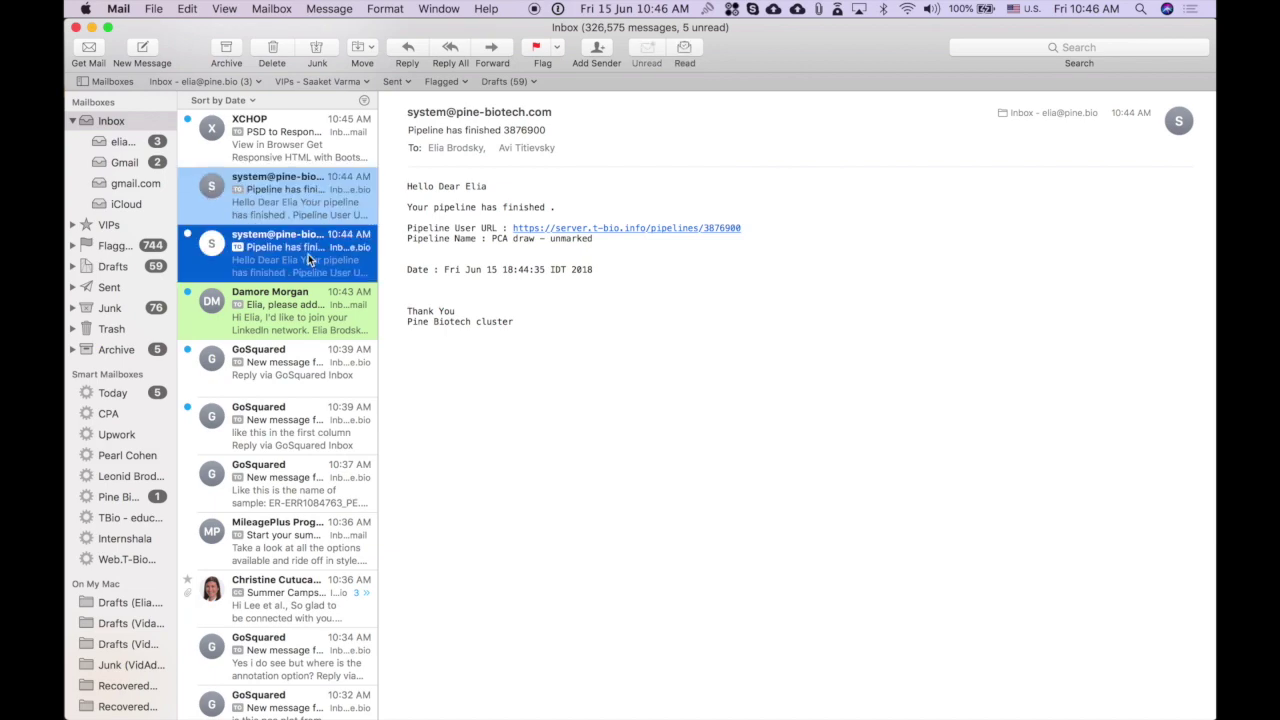
left_click(626, 230)
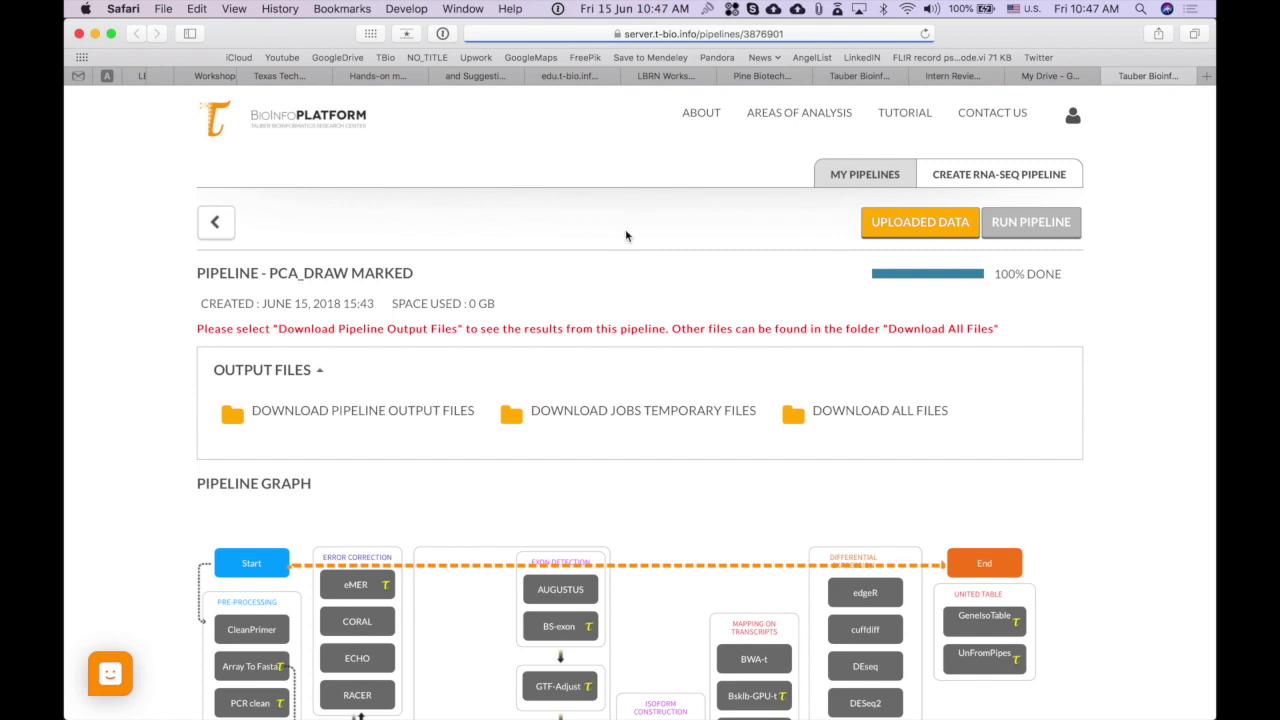
Step: Download PCA_plots.pdf as PCA_plots-2.pdf and preview its group-coloured PC1–PC2 scatter
scroll(367, 291, "down", 2)
left_click(368, 344)
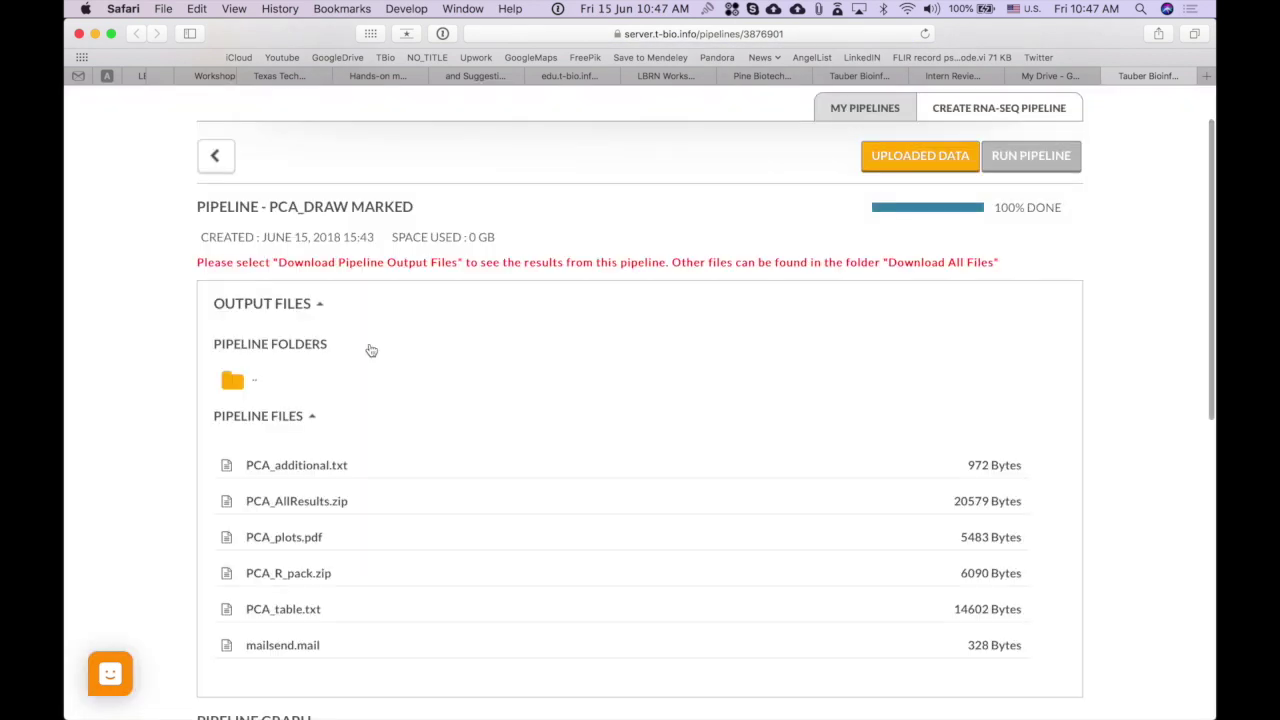
scroll(370, 348, "down", 3)
left_click(305, 455)
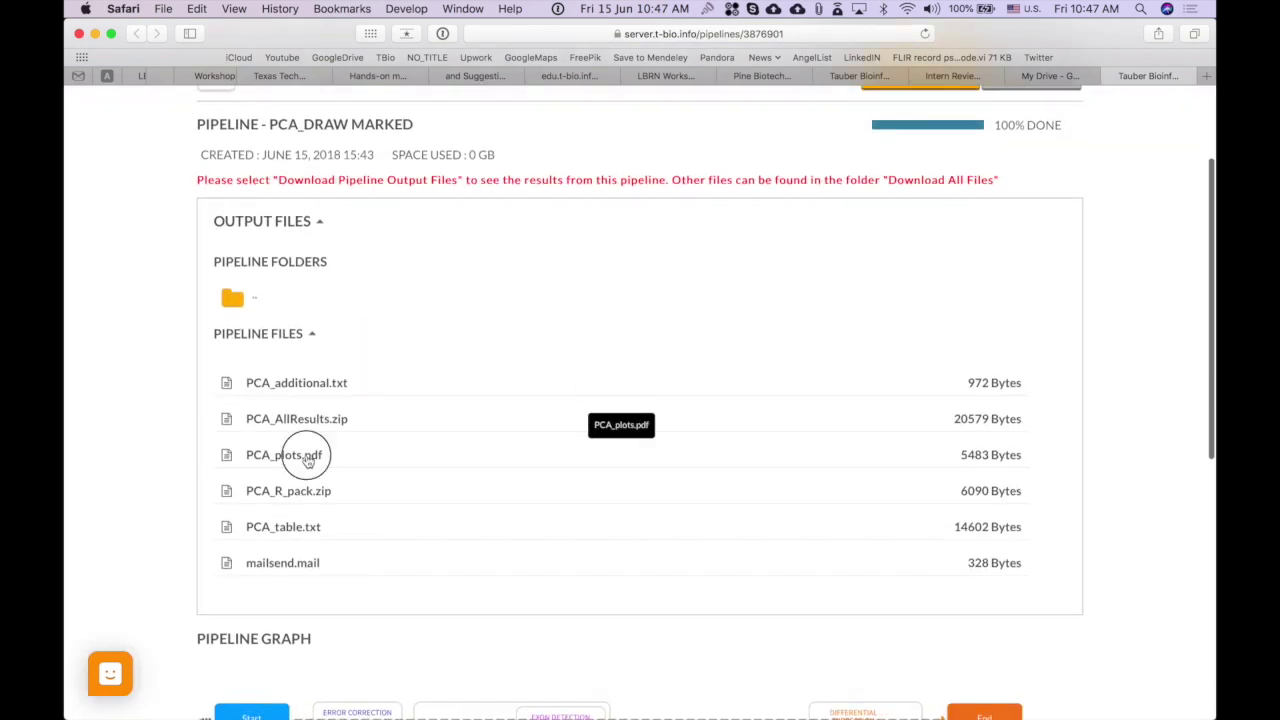
left_click(1122, 33)
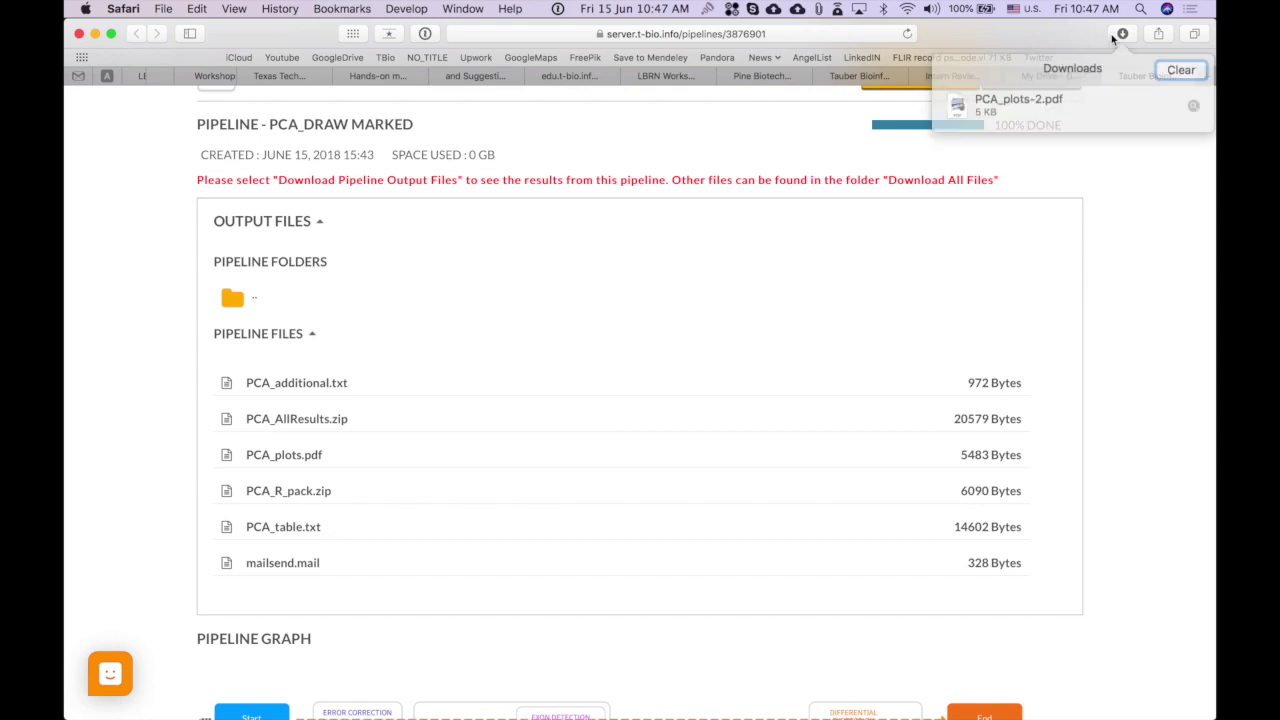
left_click(1187, 101)
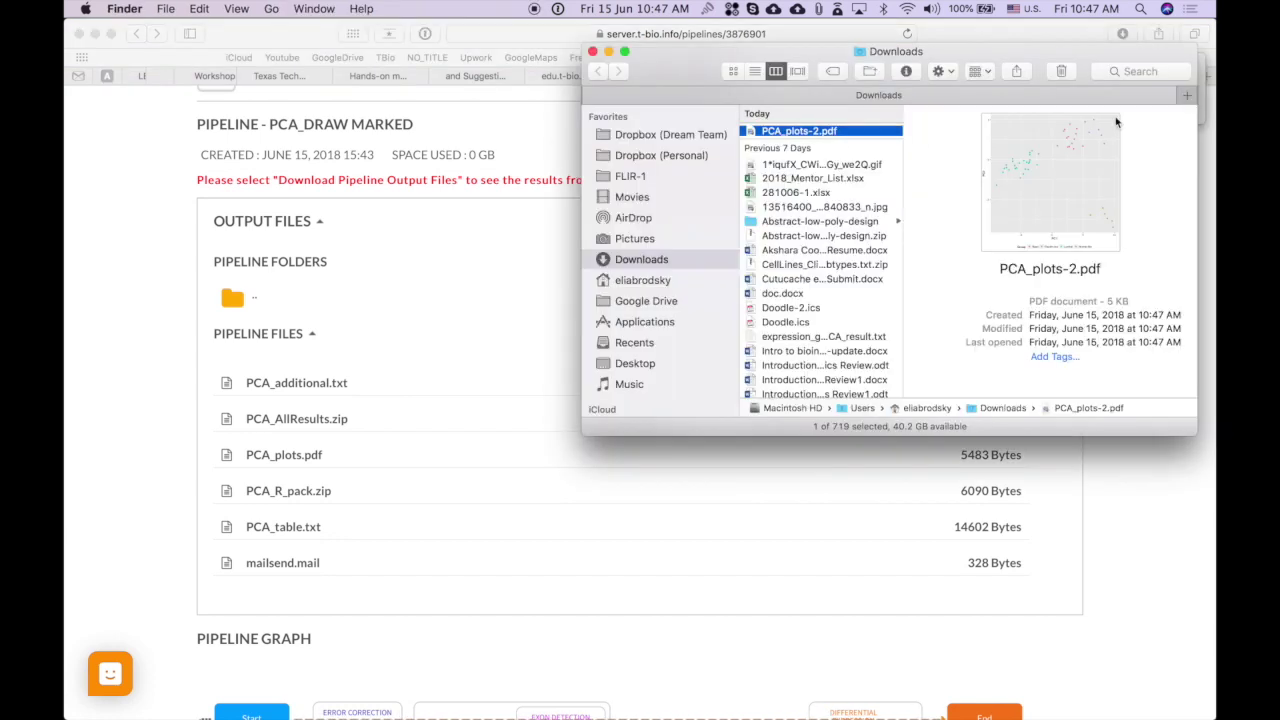
key("space")
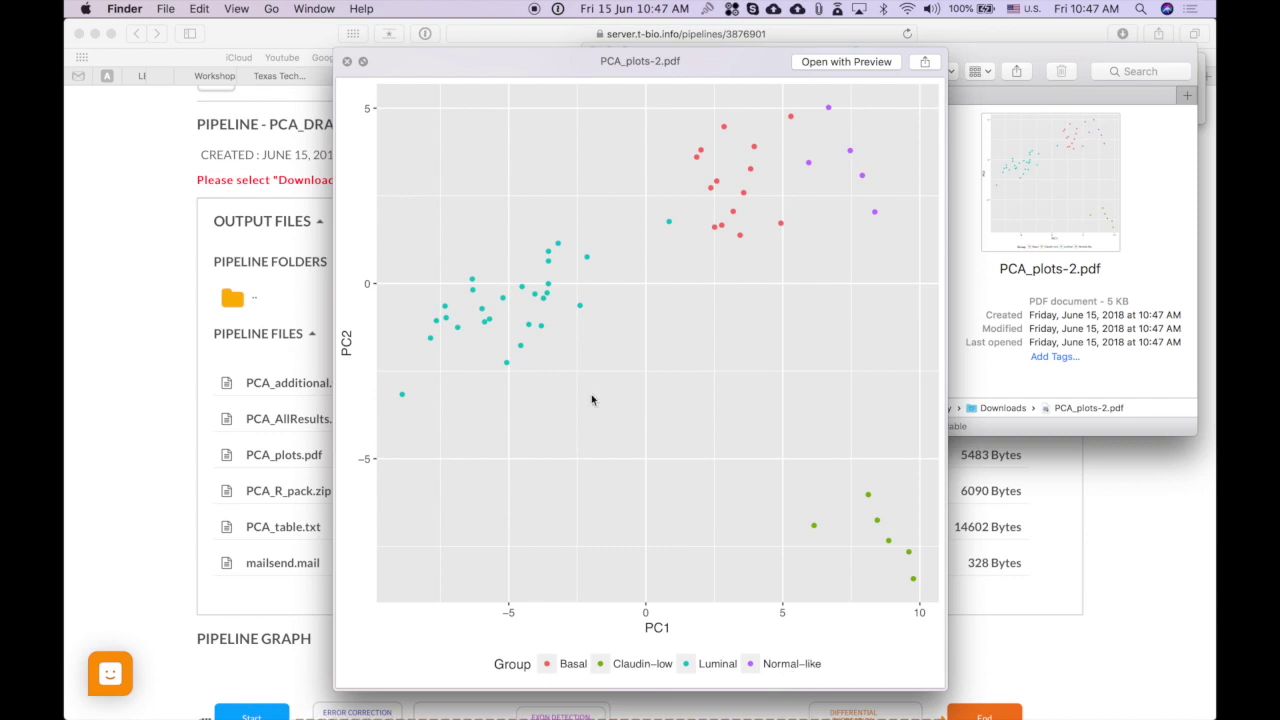
key("space")
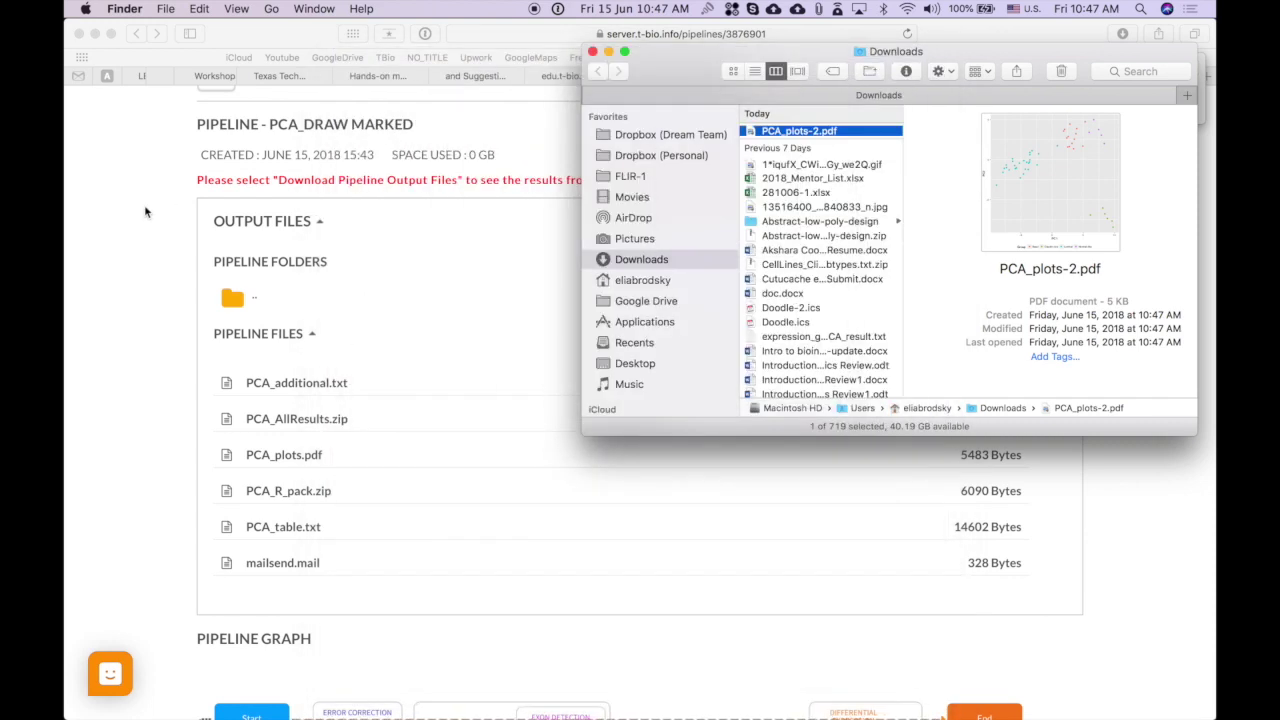
left_click(149, 209)
Step: From 'PCA draw - unmarked', download PCA_plots.pdf as PCA_plots-3.pdf and preview it
scroll(1080, 114, "up", 5)
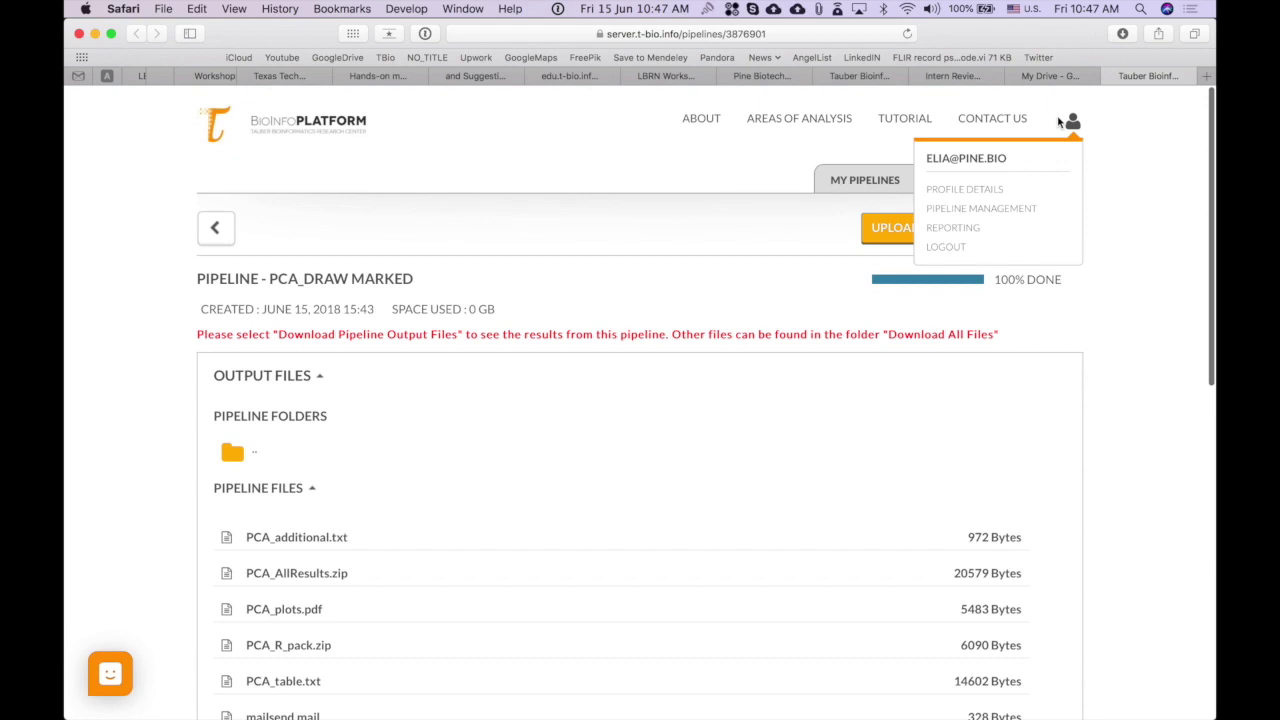
left_click(885, 183)
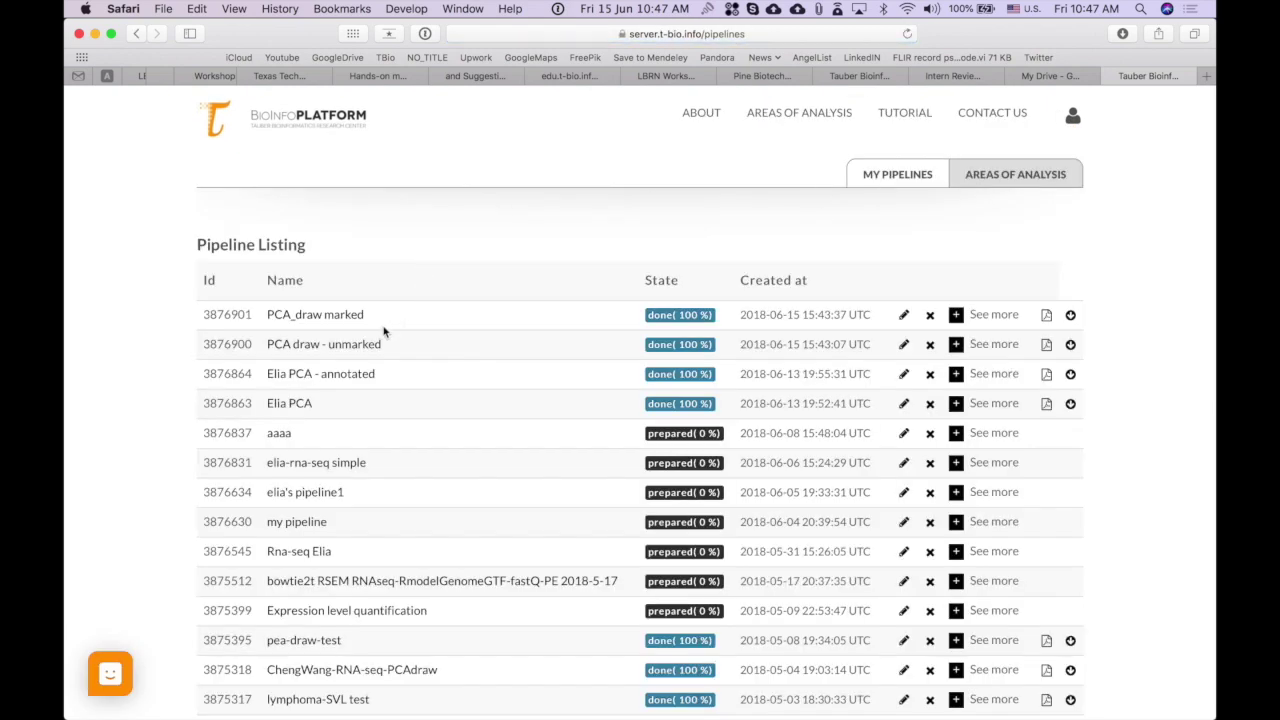
left_click(347, 348)
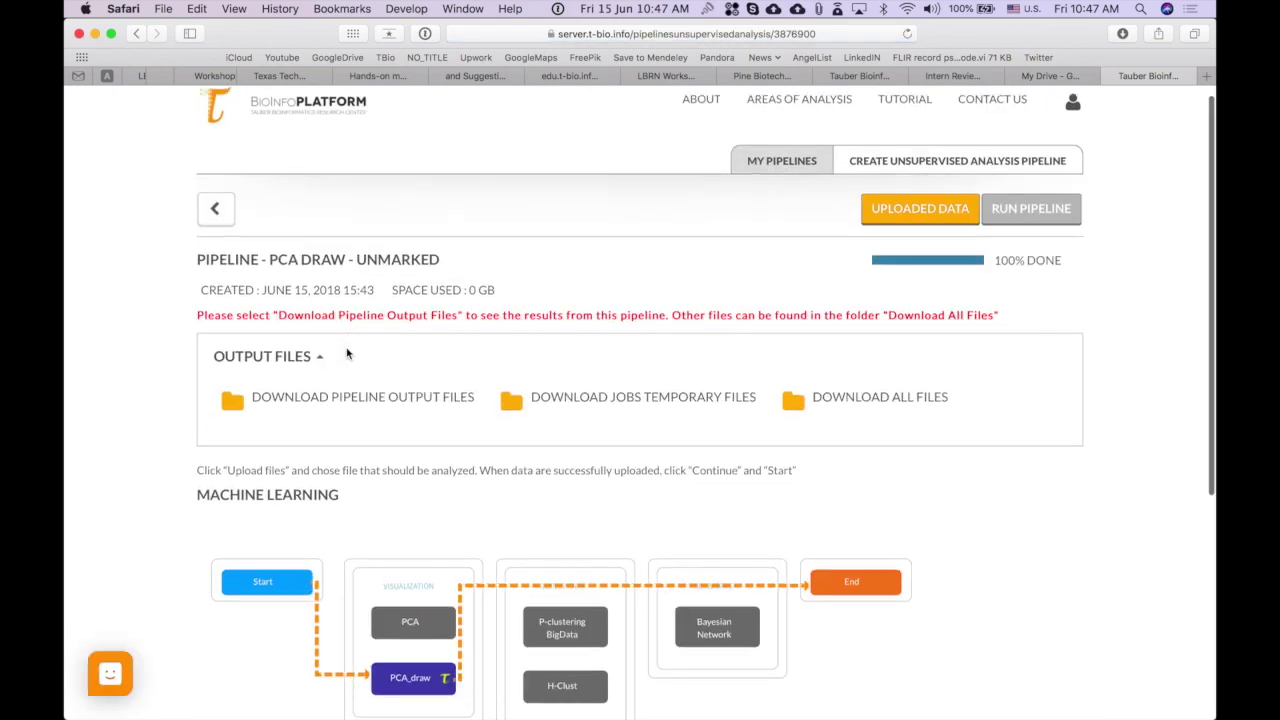
scroll(347, 350, "down", 2)
left_click(346, 352)
scroll(347, 352, "down", 3)
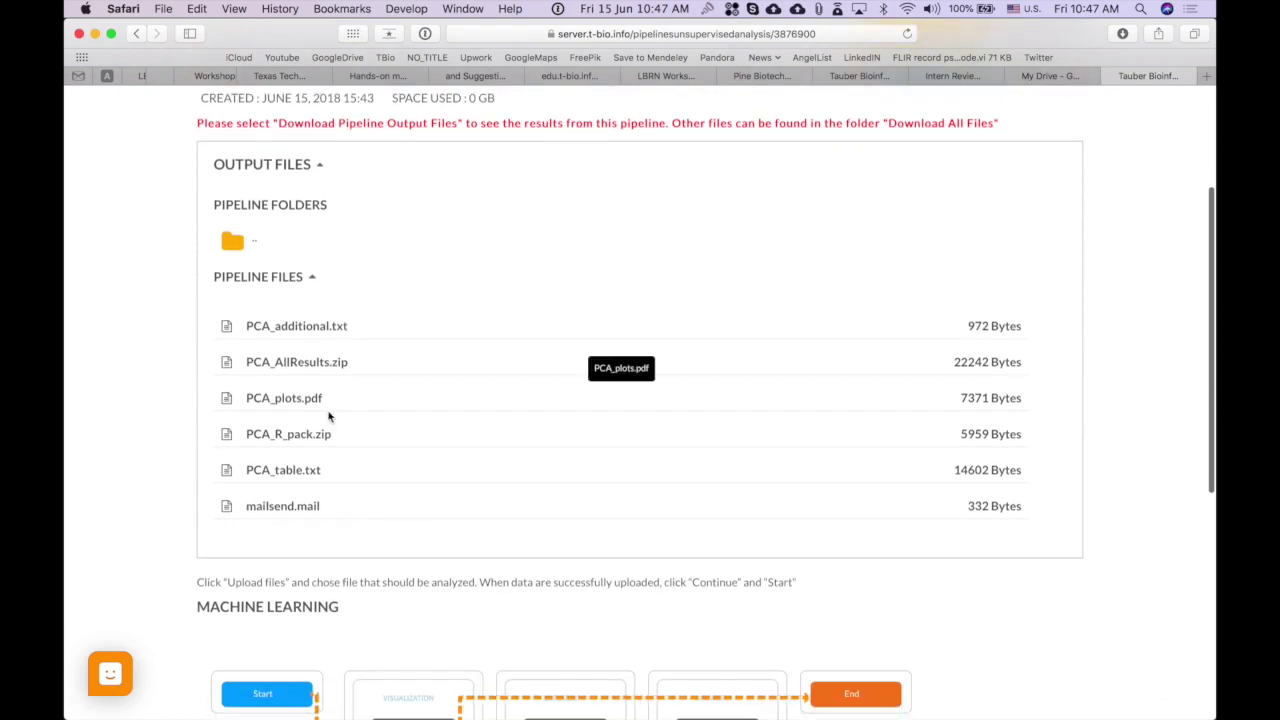
left_click(306, 400)
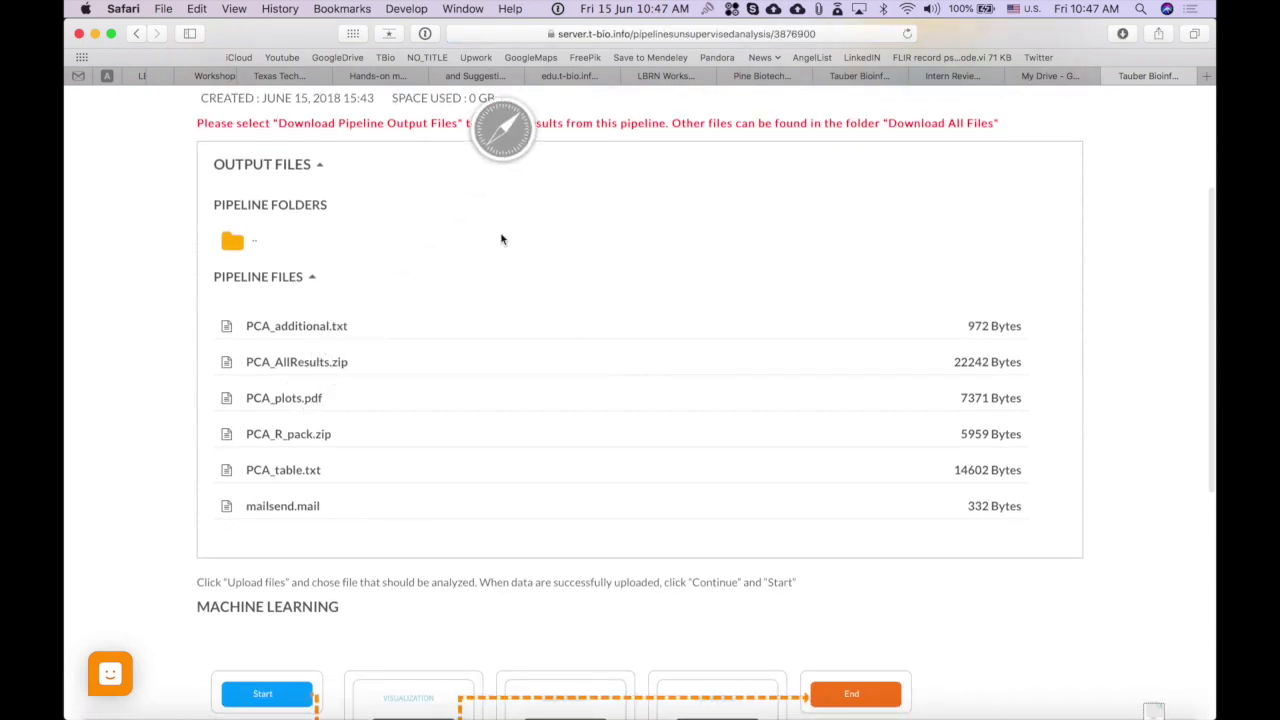
left_click(1122, 33)
left_click(1188, 100)
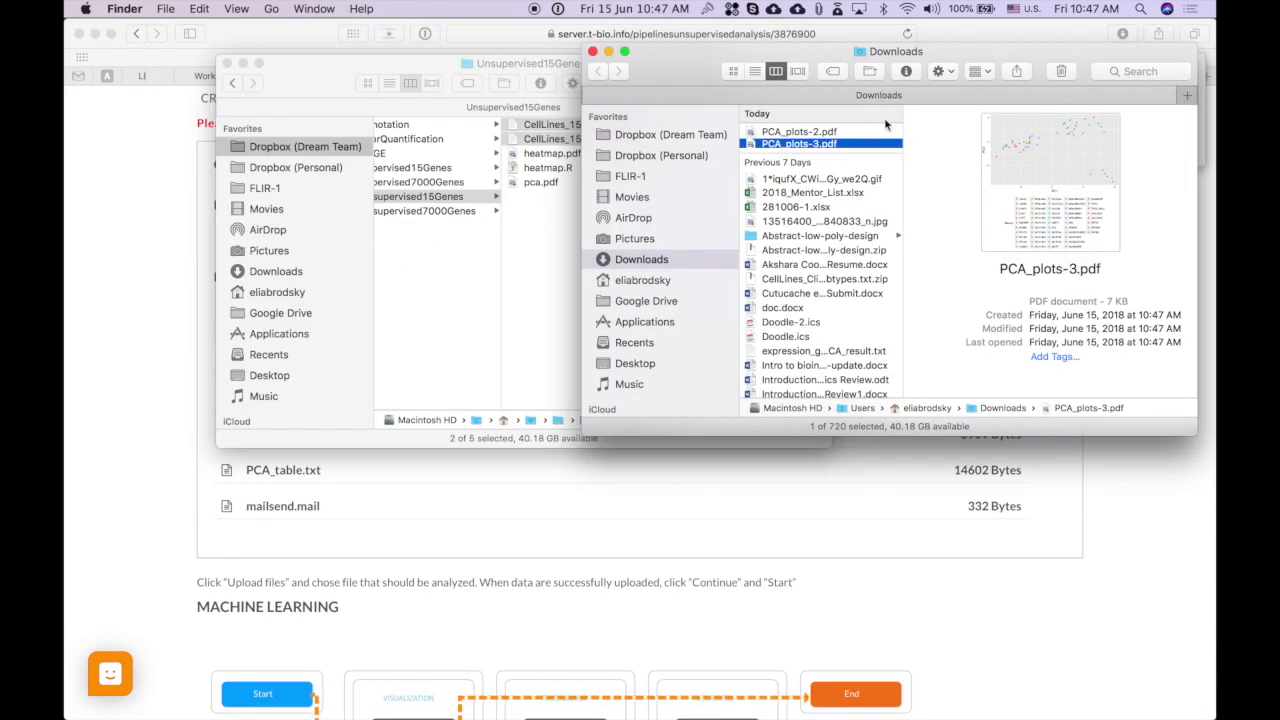
key("space")
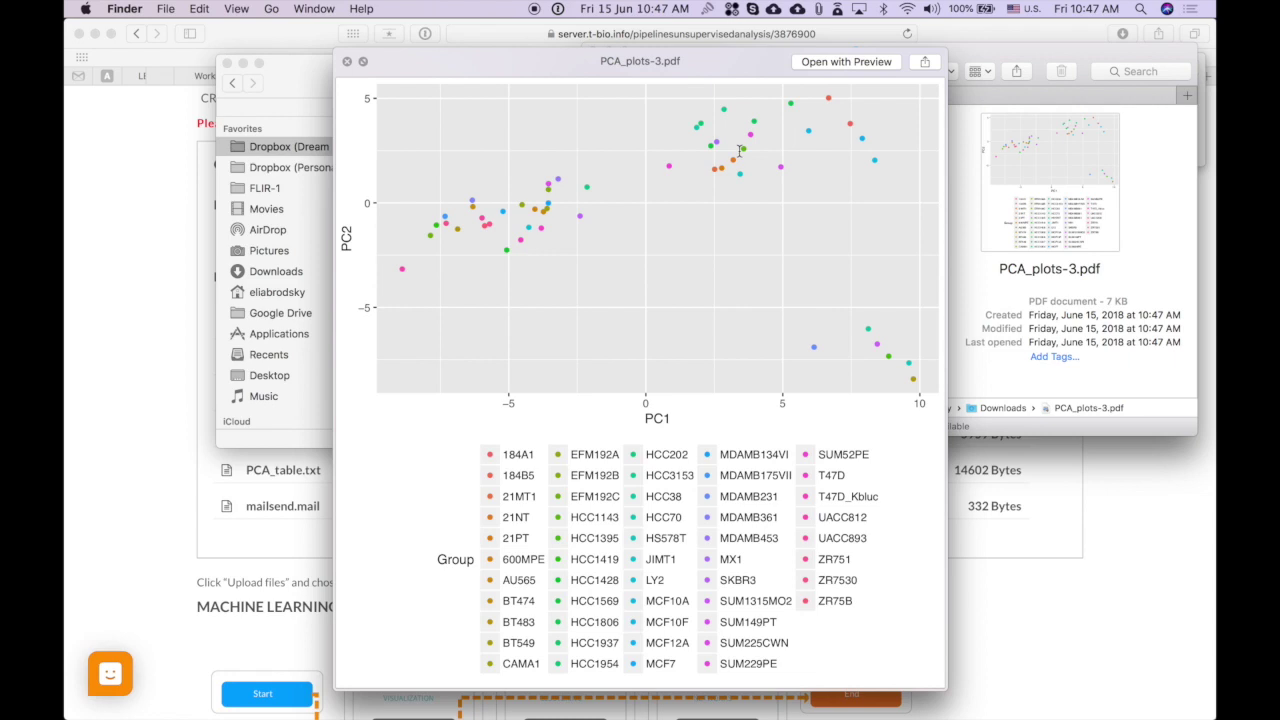
Step: Preview PCA_plots-2.pdf and PCA_plots-3.pdf together in index-sheet view, widened to enlarge both
key("space")
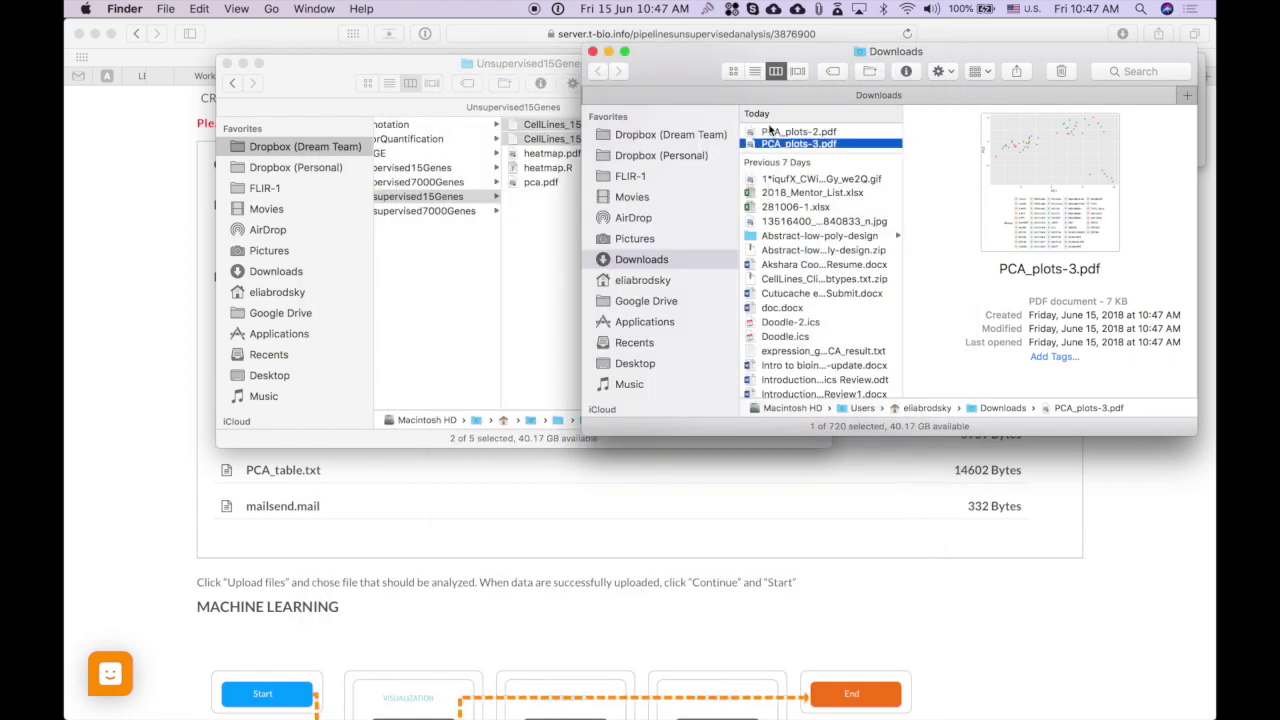
left_click(785, 133)
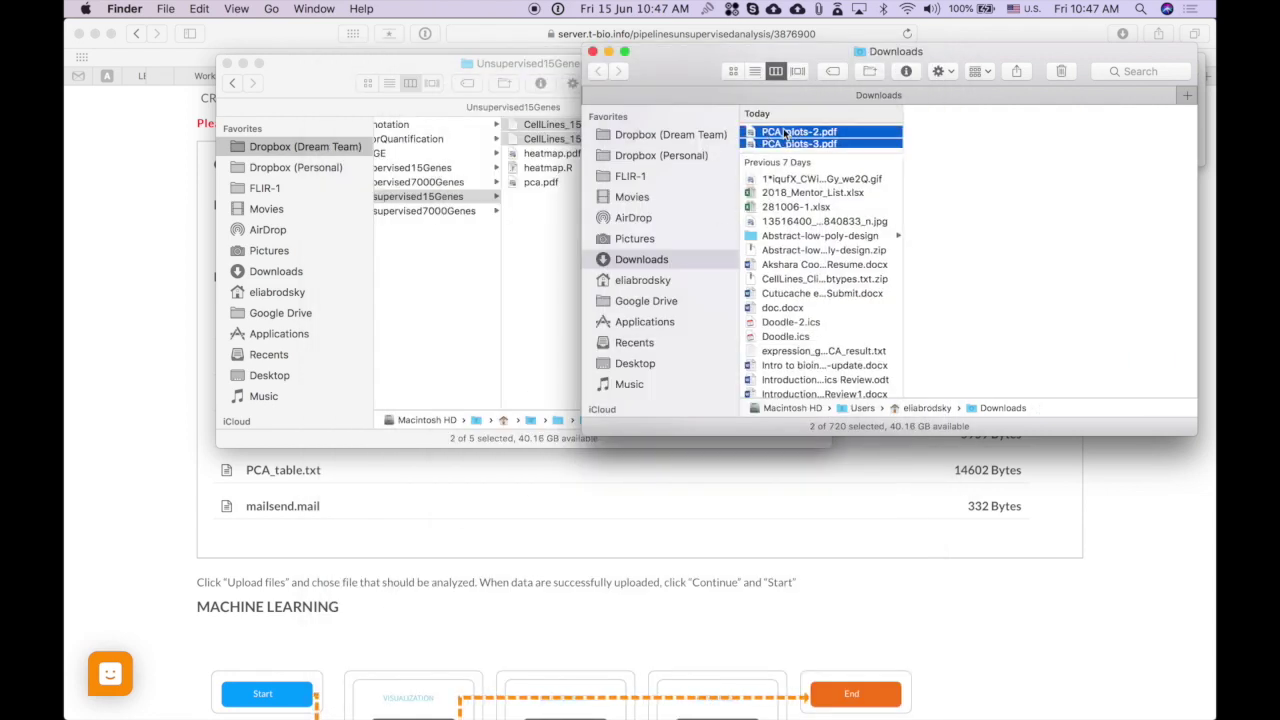
key("space")
left_click(434, 62)
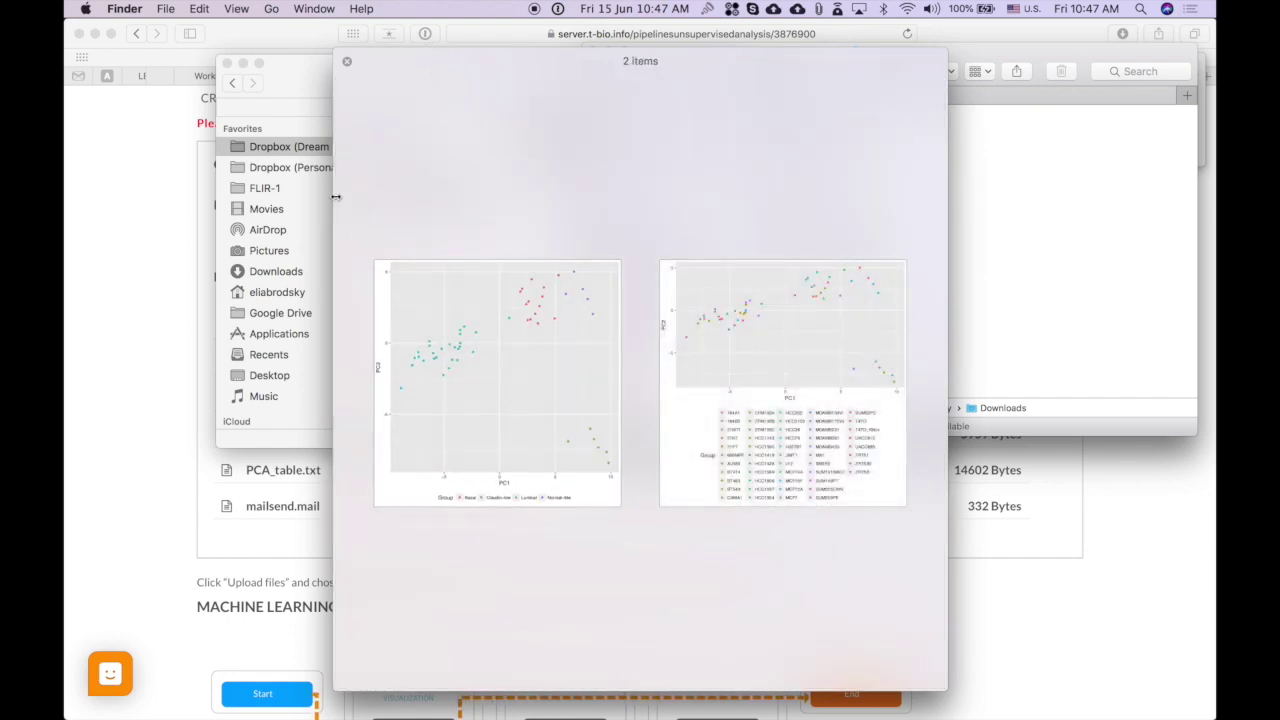
left_click_drag(332, 196, 65, 155)
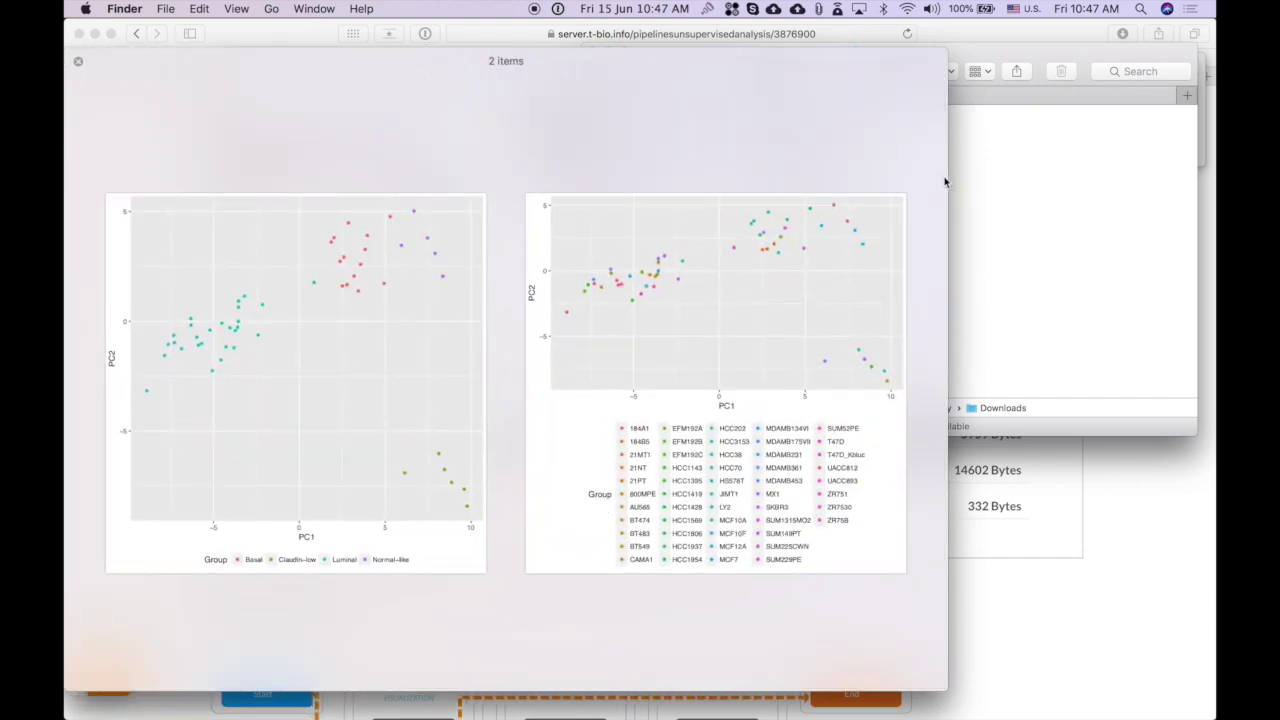
left_click_drag(945, 177, 1193, 192)
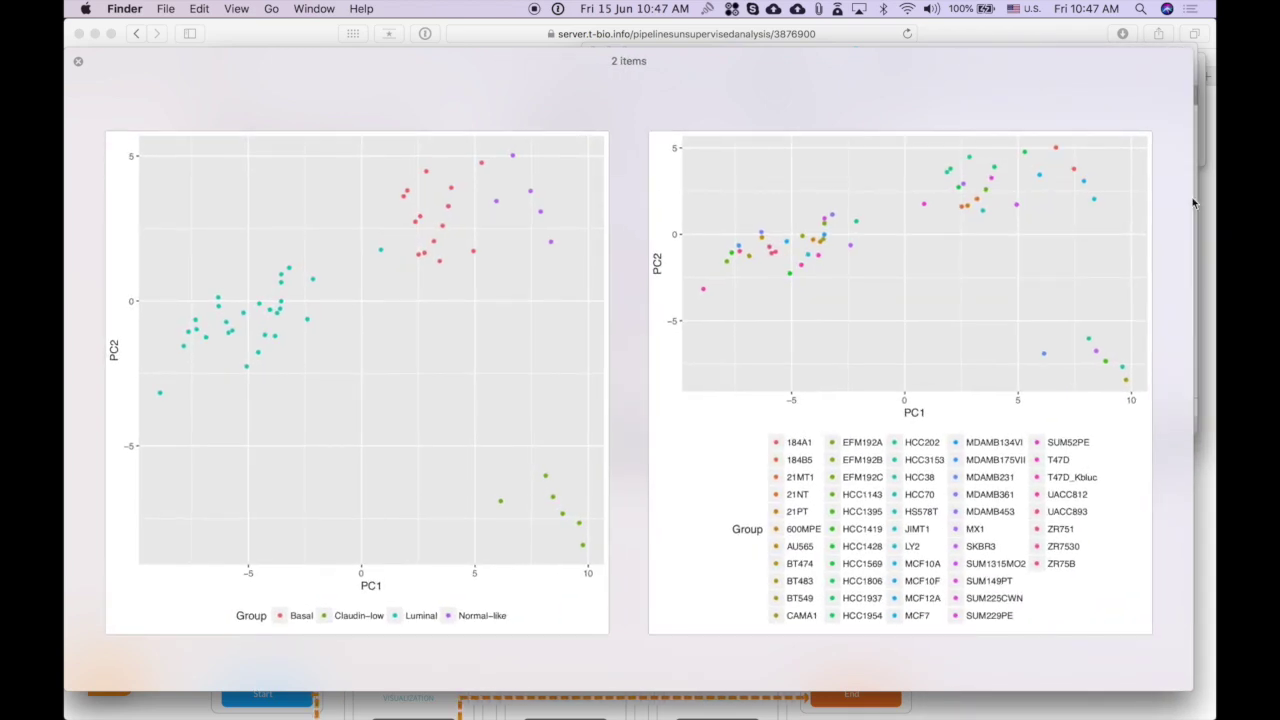